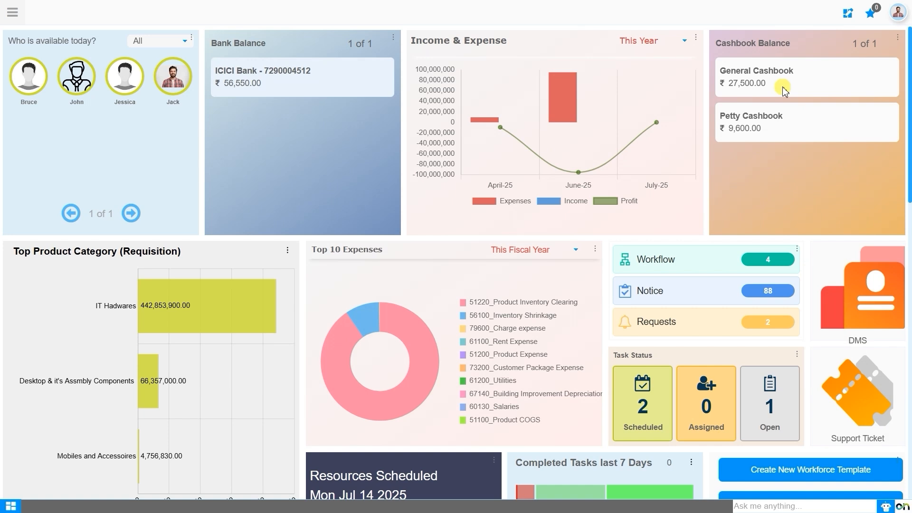
Look through the Mosaic widget library for the home dashboard and close it without adding a widget.
click(848, 15)
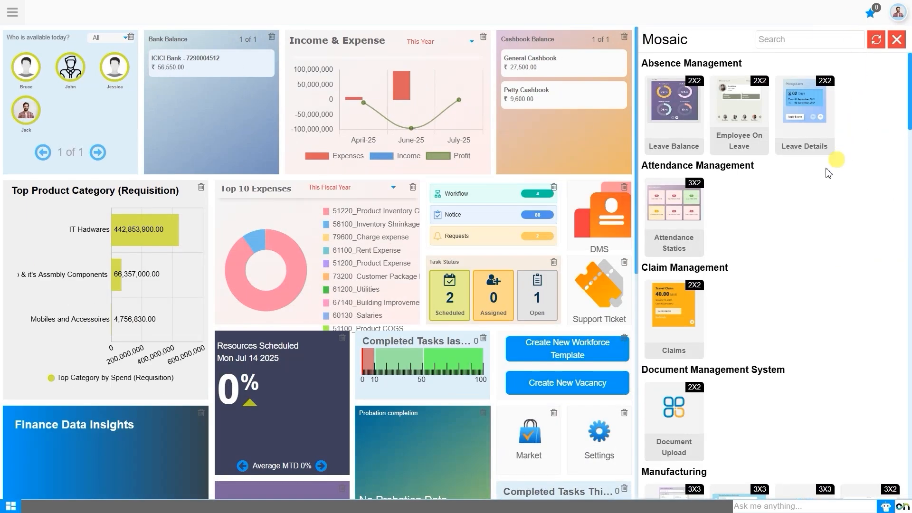
mouse_move(689, 322)
mouse_down()
mouse_move(594, 308)
mouse_move(704, 325)
mouse_up()
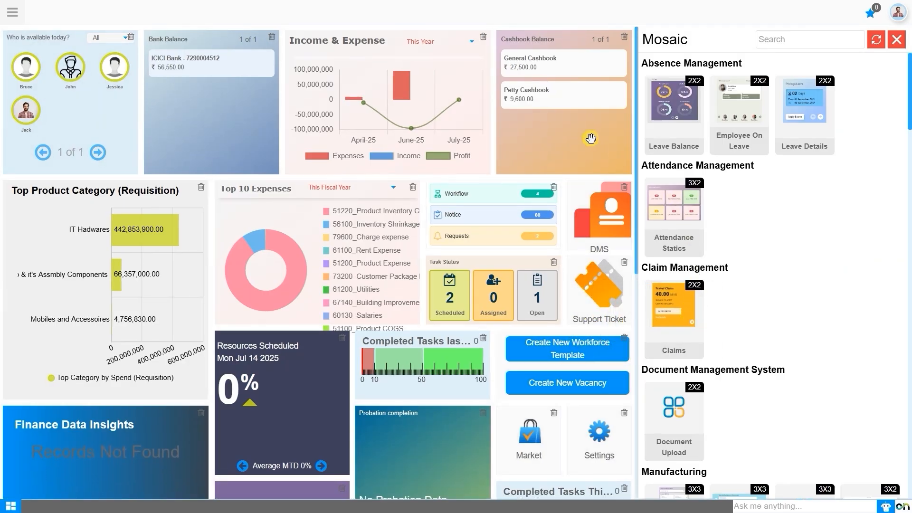
mouse_move(588, 139)
mouse_down()
mouse_move(618, 170)
mouse_move(330, 135)
mouse_move(580, 143)
mouse_up()
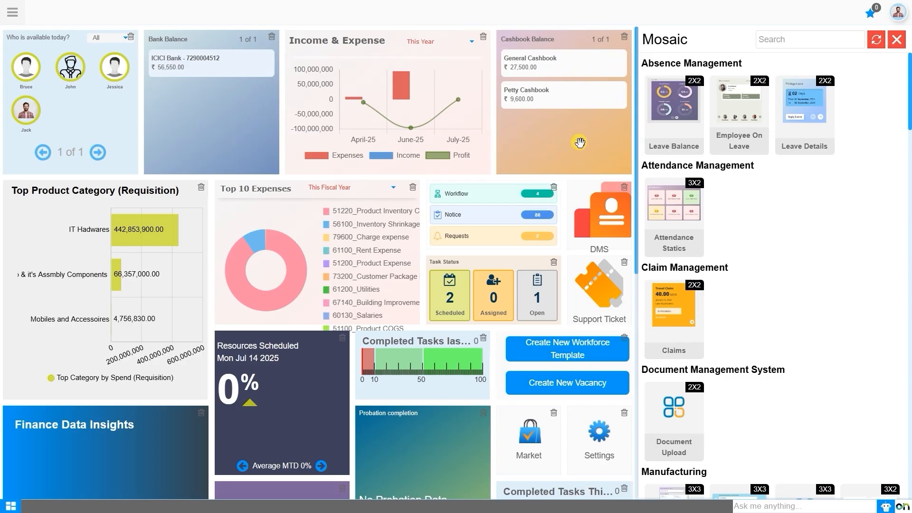
click(899, 46)
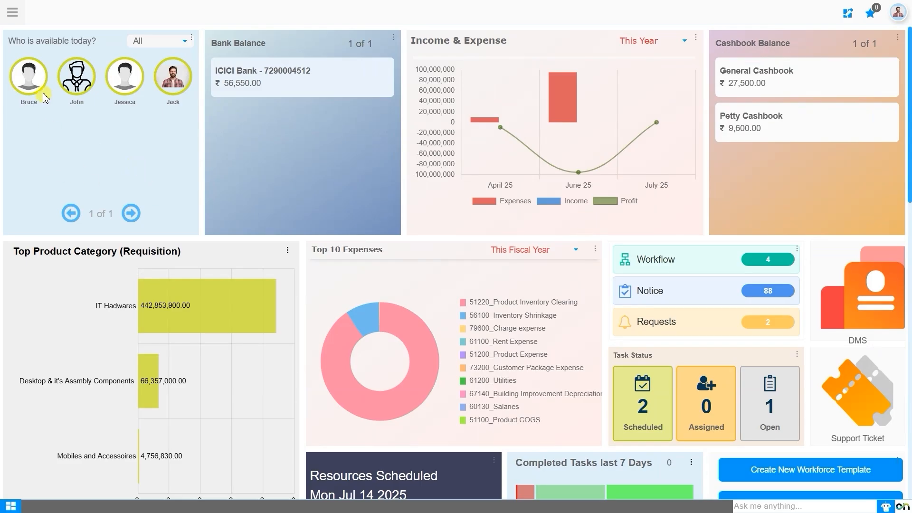
Search the application menu for "sales order" and clear the search text.
click(14, 15)
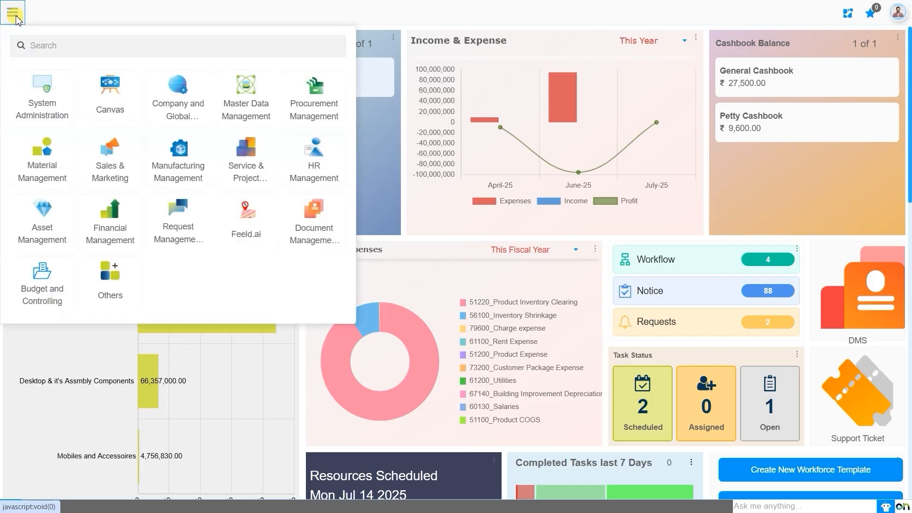
text(sales order)
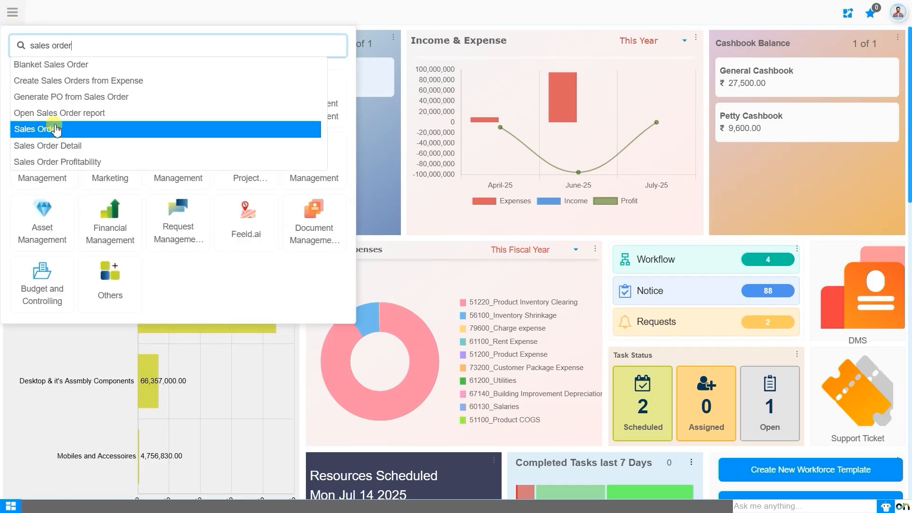
key(BackSpace)
key(BackSpace)
key(BackSpace)
key(BackSpace)
key(BackSpace)
key(BackSpace)
key(BackSpace)
key(BackSpace)
key(BackSpace)
key(BackSpace)
key(BackSpace)
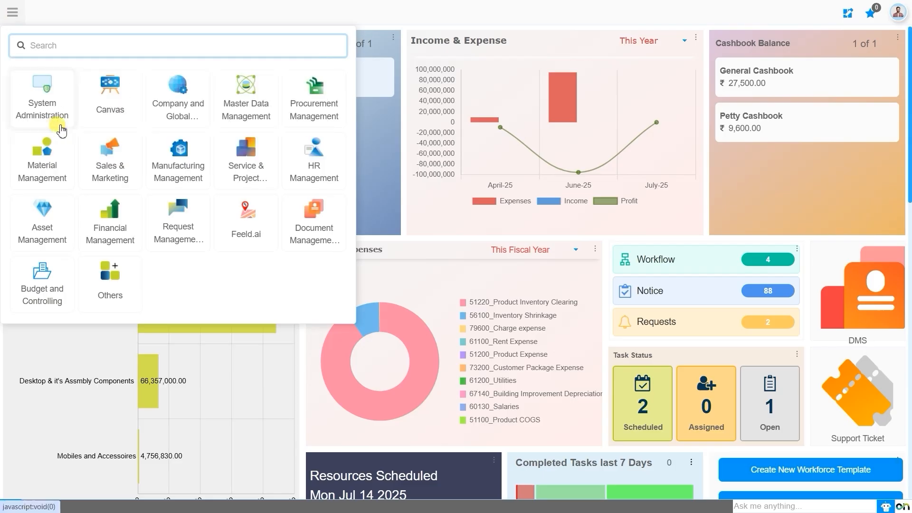
Open the Sales Order window under Order Management in the Sales & Marketing module.
click(114, 162)
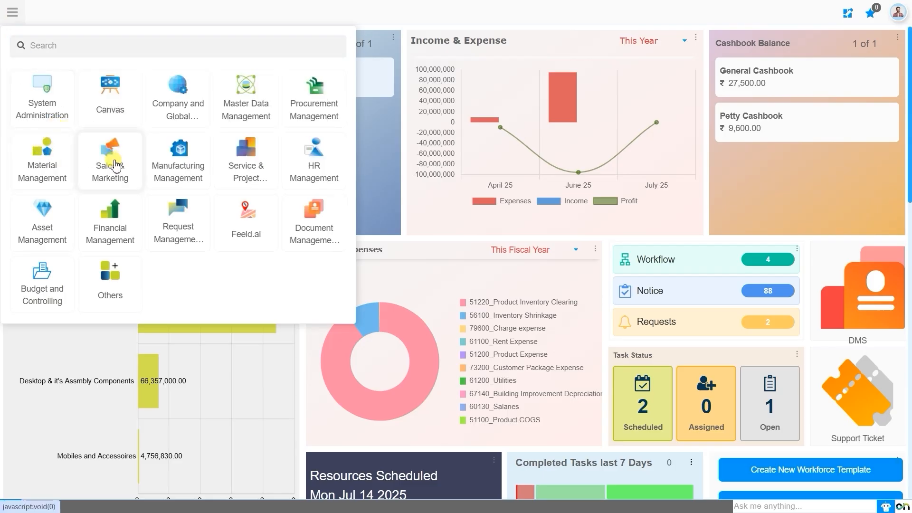
mouse_move(288, 23)
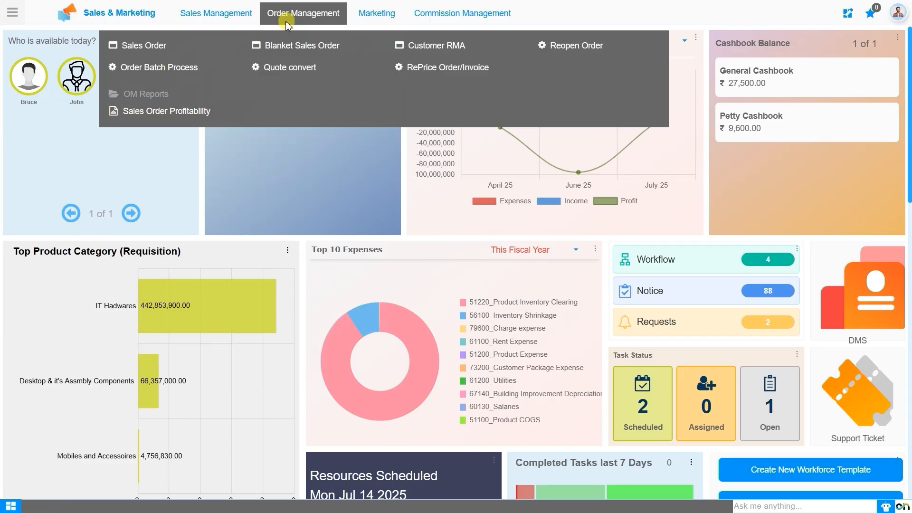
click(139, 51)
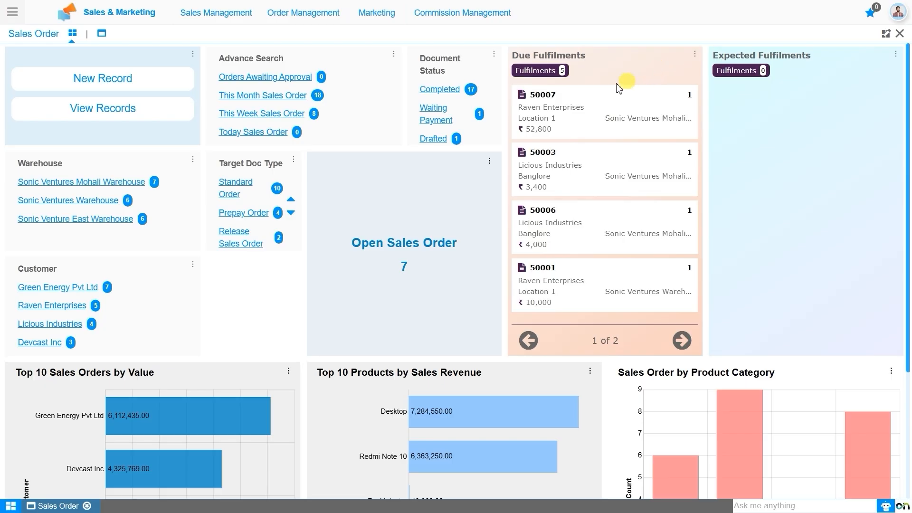
Inspect the product lines of the first due fulfilment, and examine the dashboard's top sales order, product revenue and category charts.
click(544, 97)
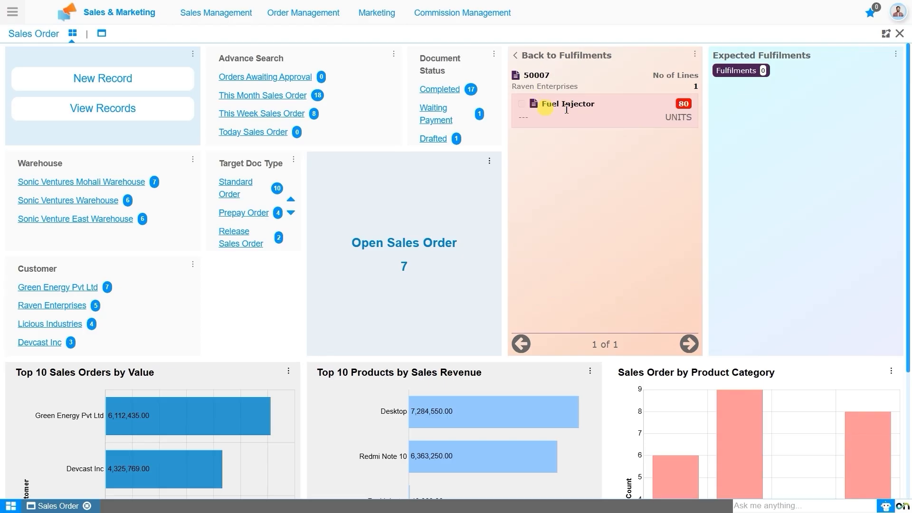
click(516, 56)
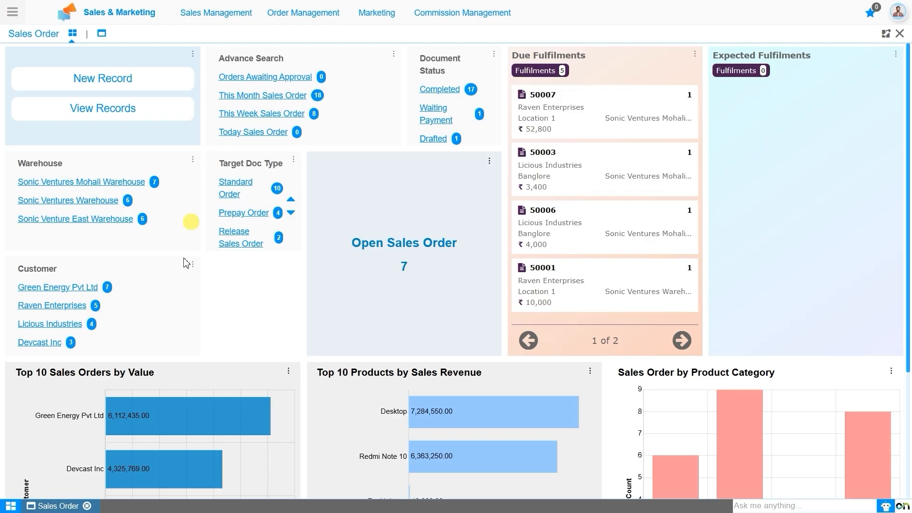
scroll(148, 350, down, 4)
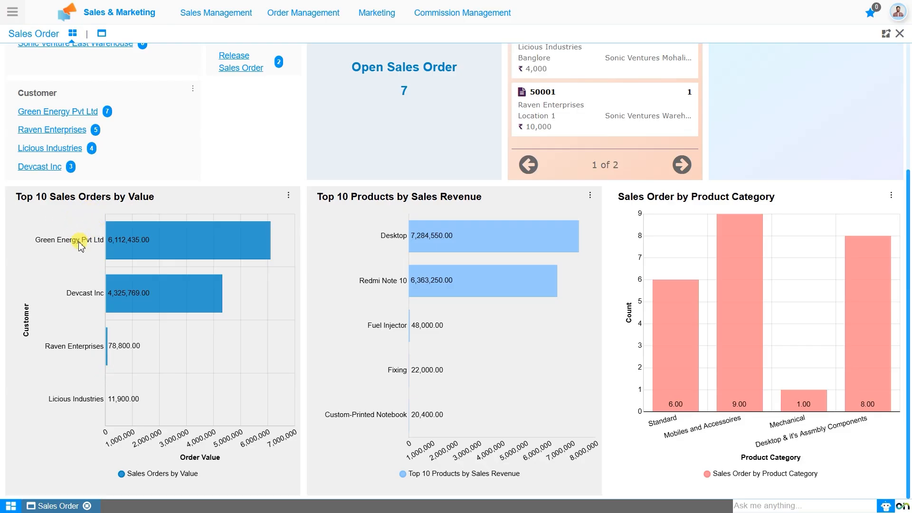
mouse_move(117, 265)
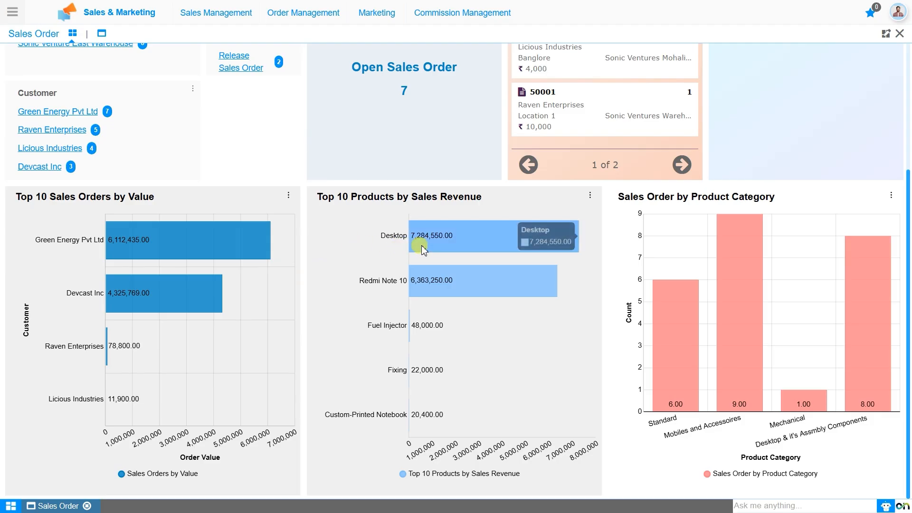
mouse_move(478, 264)
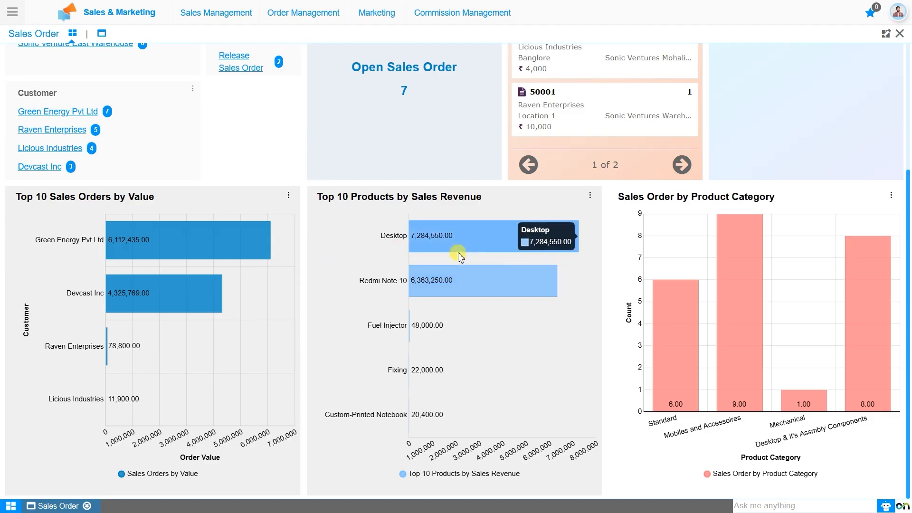
mouse_move(450, 279)
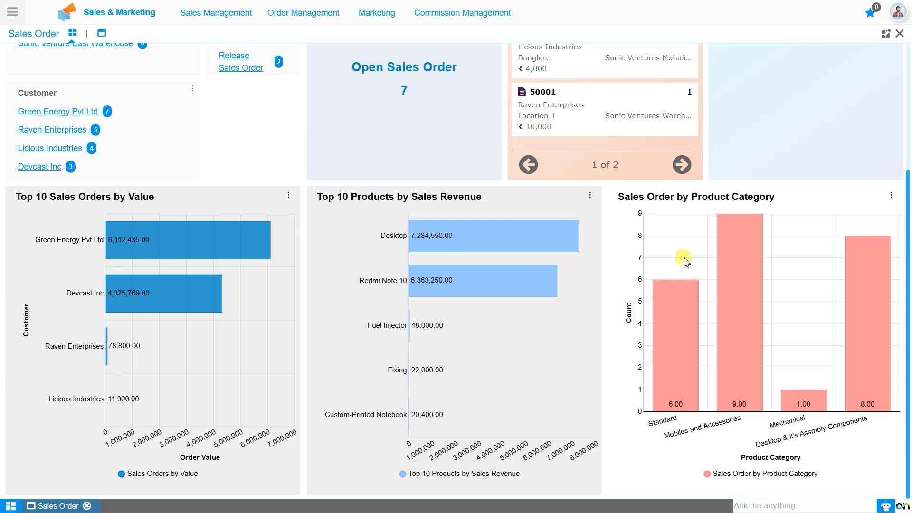
Start a new sales order record and check its organization, target document type and order reference fields.
scroll(686, 262, up, 5)
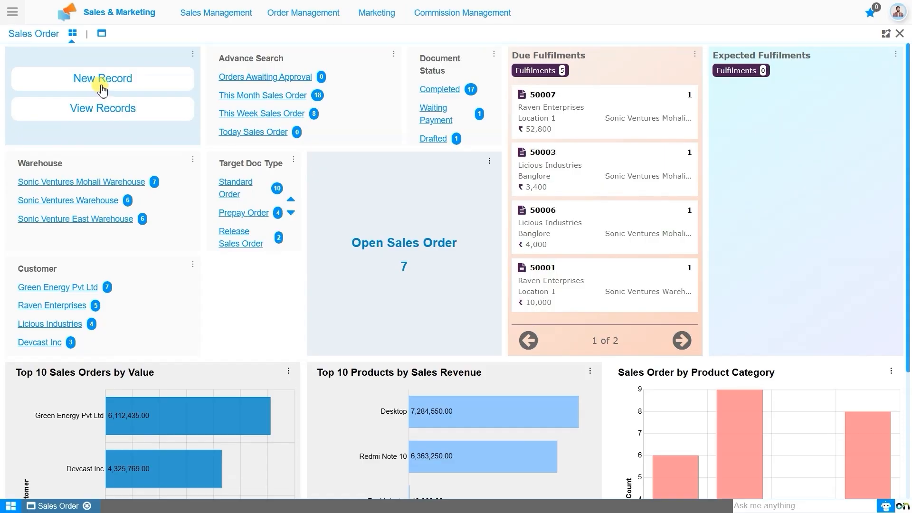
click(103, 89)
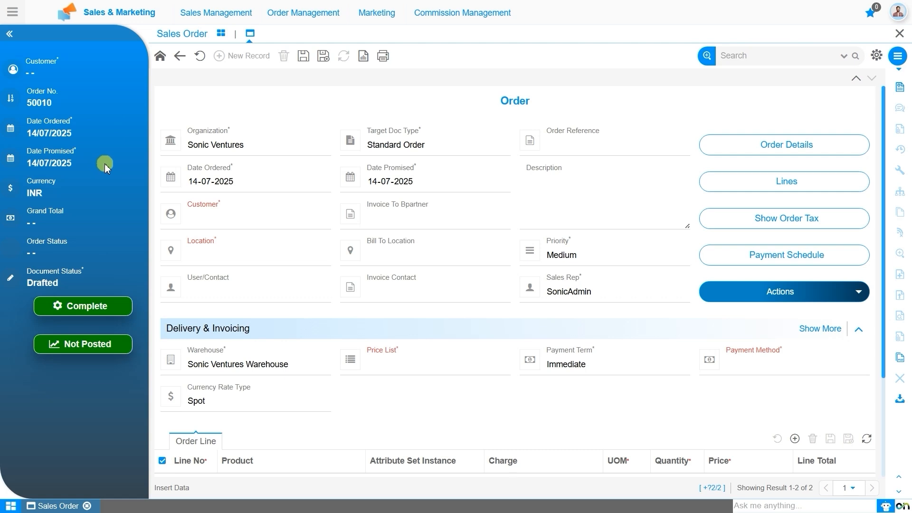
click(189, 182)
click(251, 151)
click(442, 145)
click(451, 150)
click(562, 144)
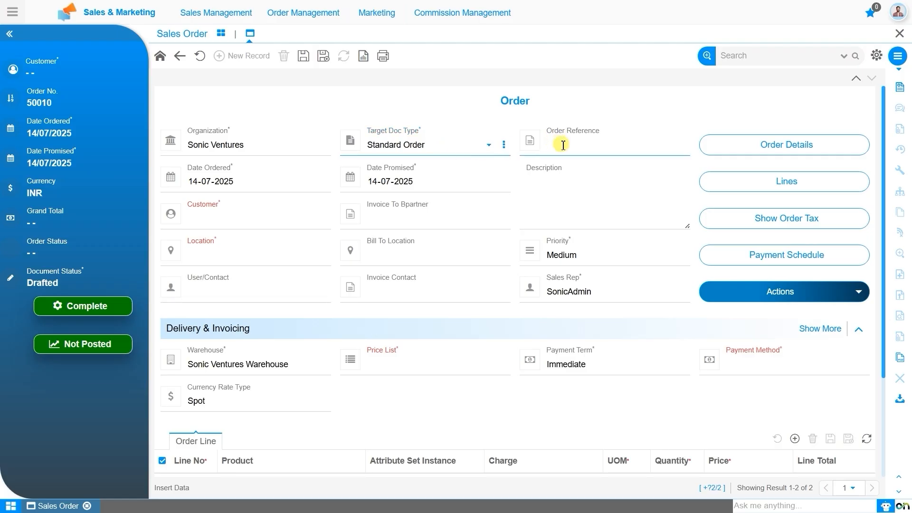
Set the new order's promised date to 15-07-2025.
click(280, 211)
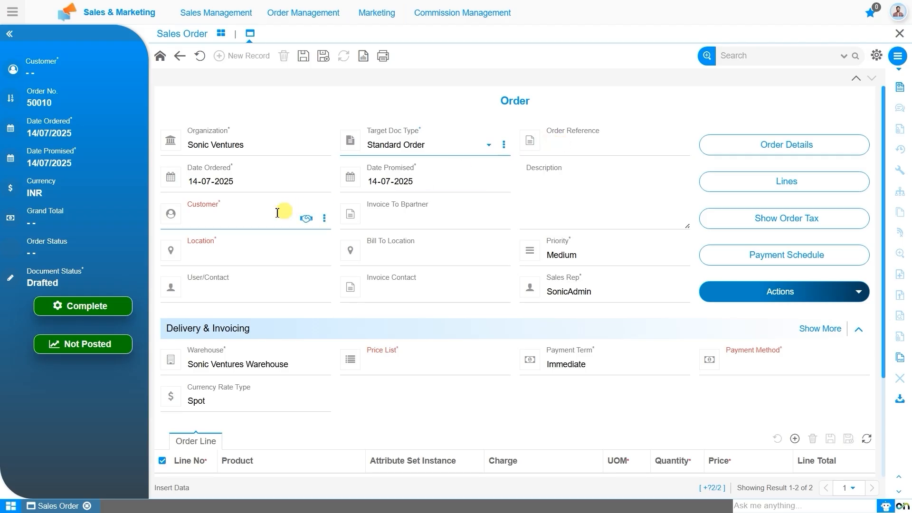
click(205, 185)
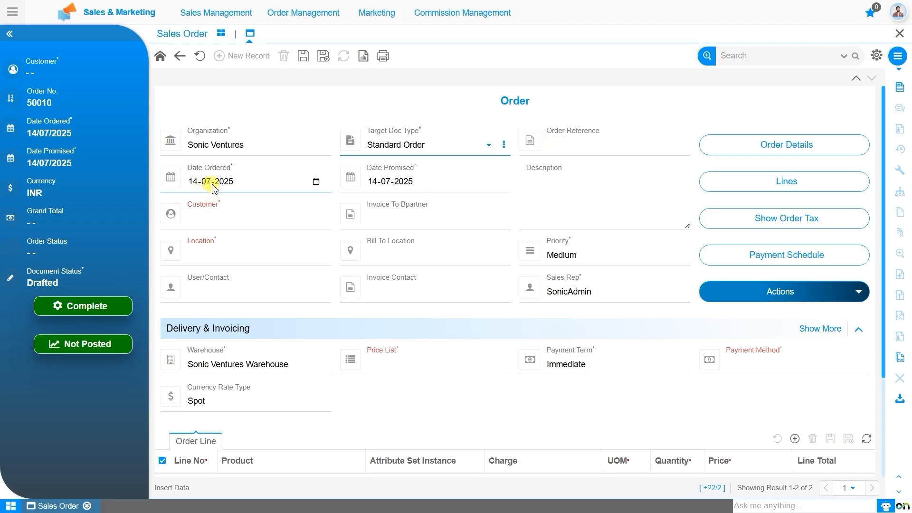
click(350, 182)
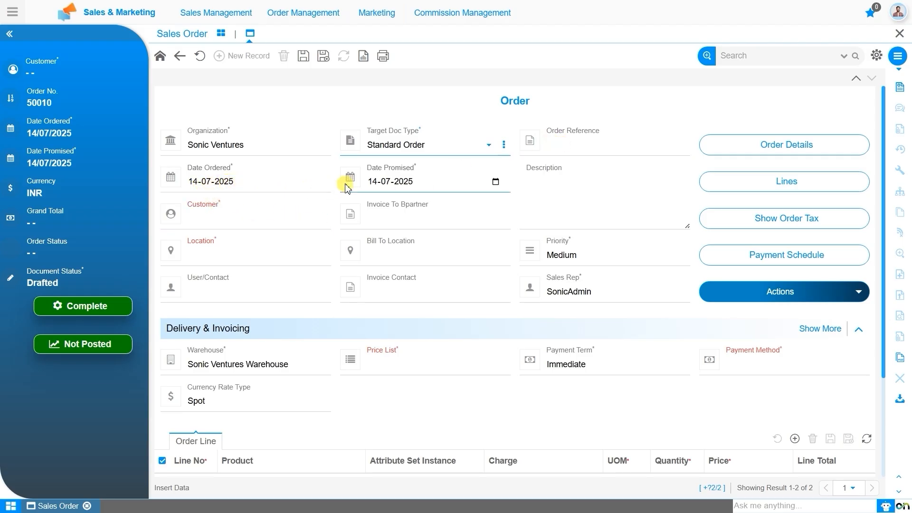
click(376, 185)
text(15)
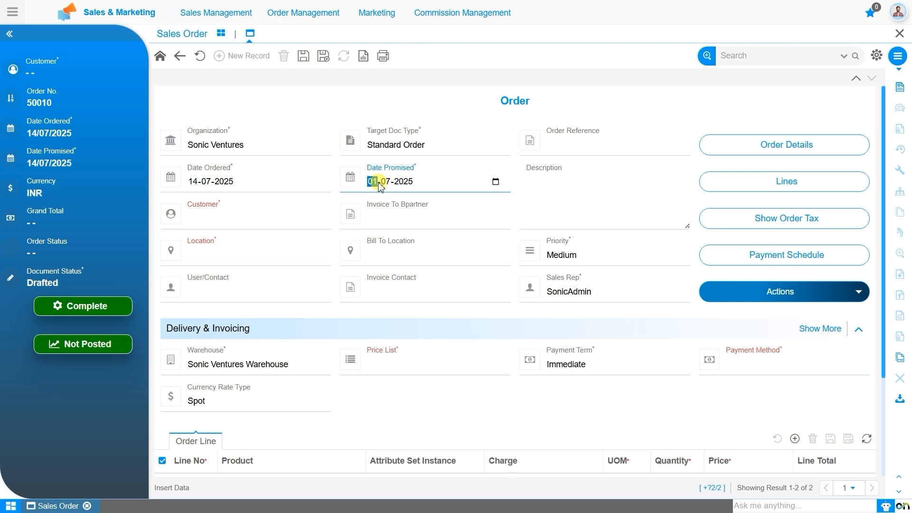
Choose Green Energy Pvt Ltd as the customer of the new sales order.
click(240, 222)
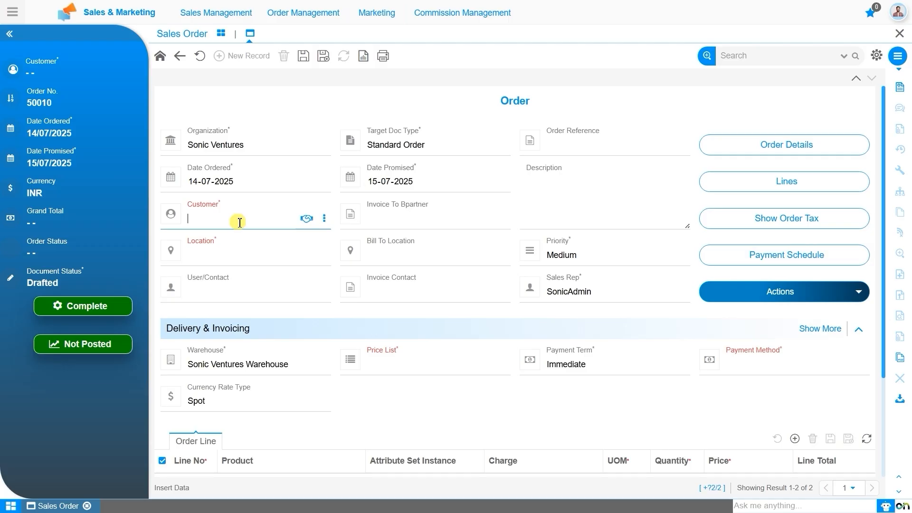
text(gree)
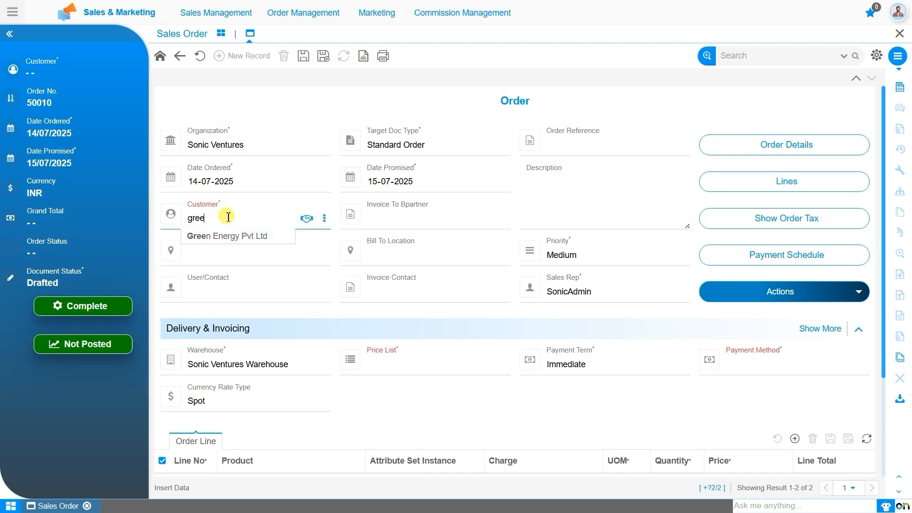
key(Return)
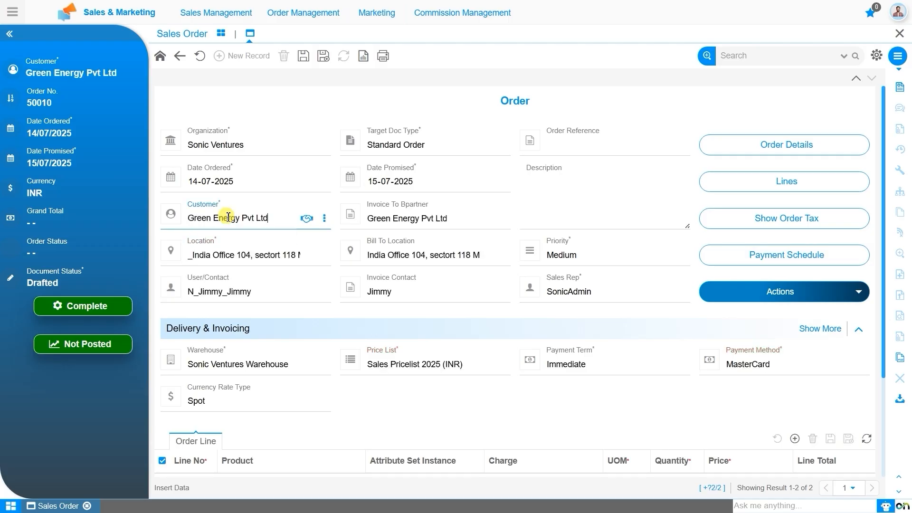
View the choices available for the order's sales representative and close the list without changing it.
click(585, 66)
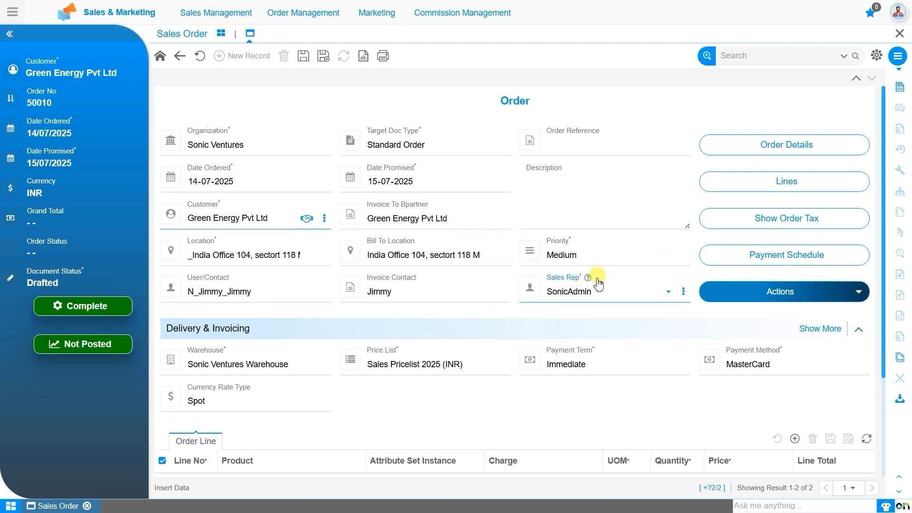
click(606, 304)
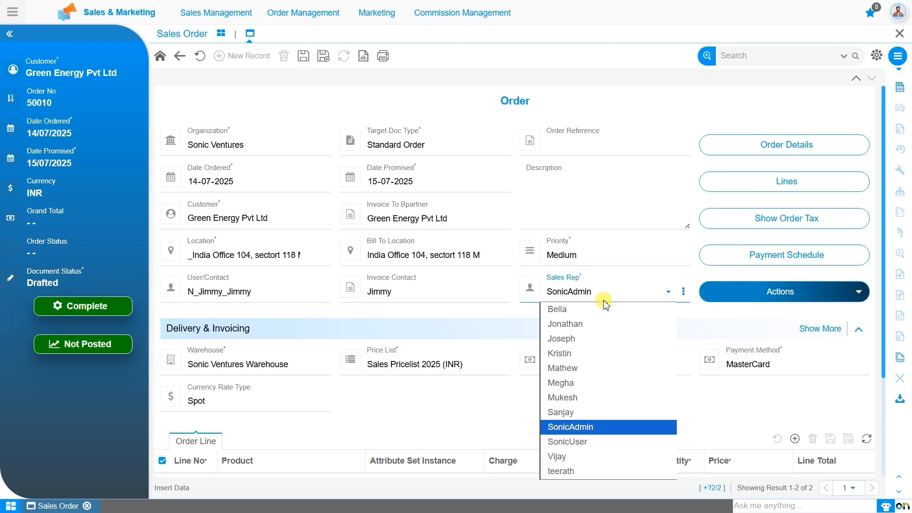
click(606, 303)
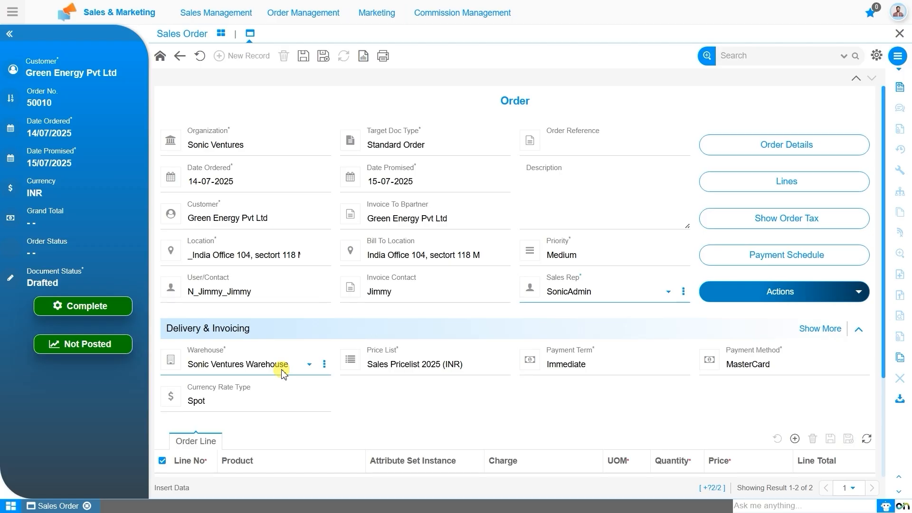
Open the detail record of Sonic Ventures Warehouse from the order's warehouse field.
click(325, 364)
click(336, 394)
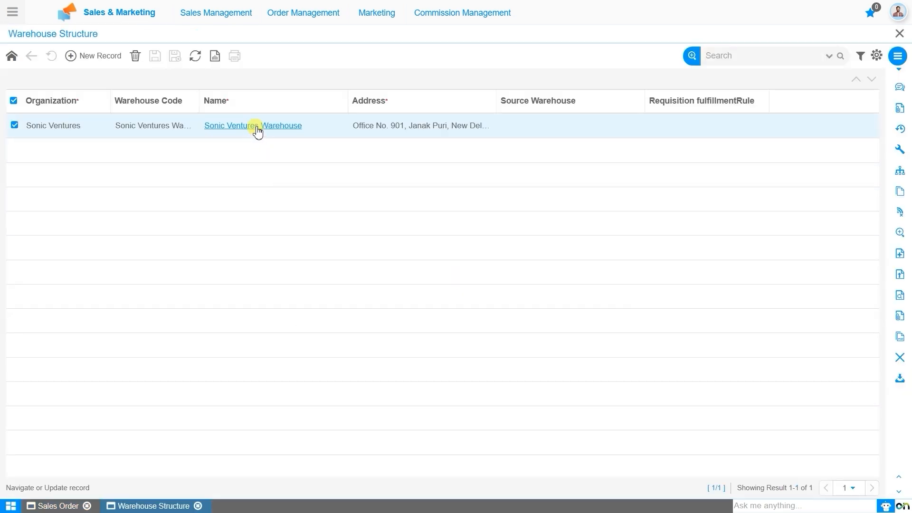
click(256, 127)
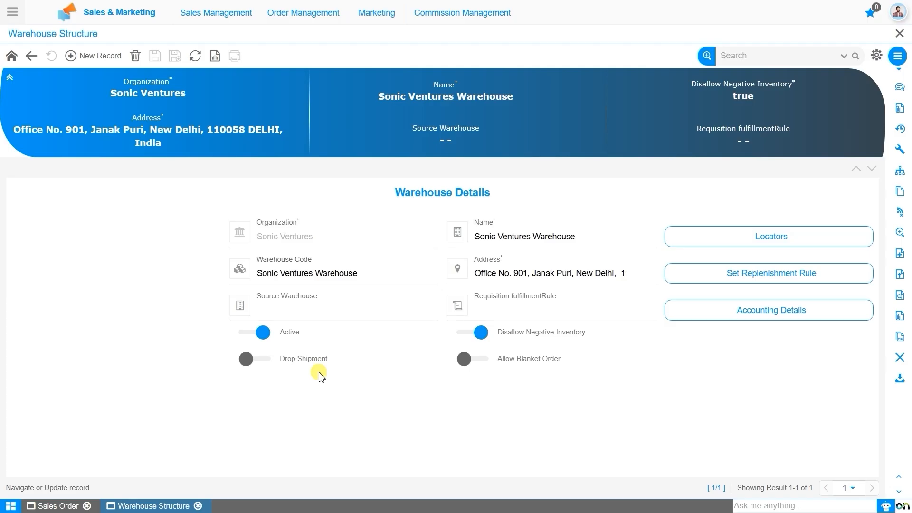
Load all warehouse records, browse through to Sonic Venture East Warehouse, and return to the open sales order.
click(766, 61)
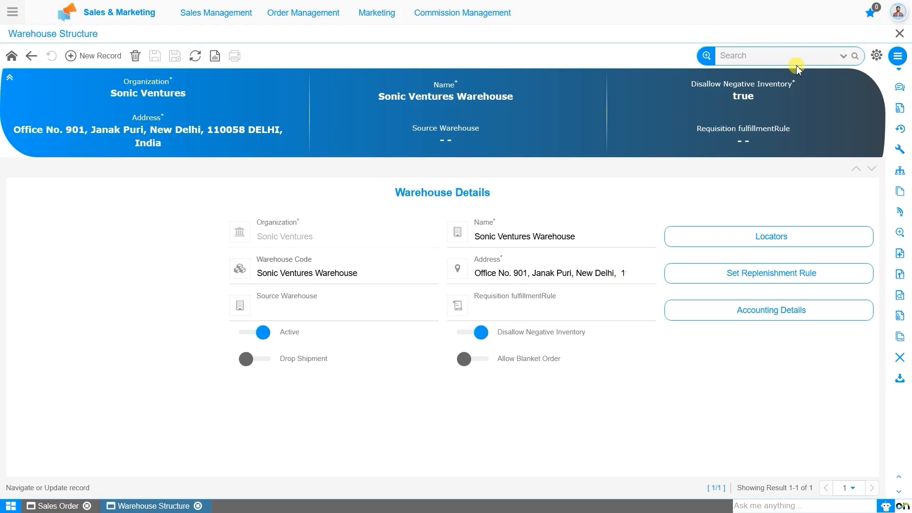
key(Return)
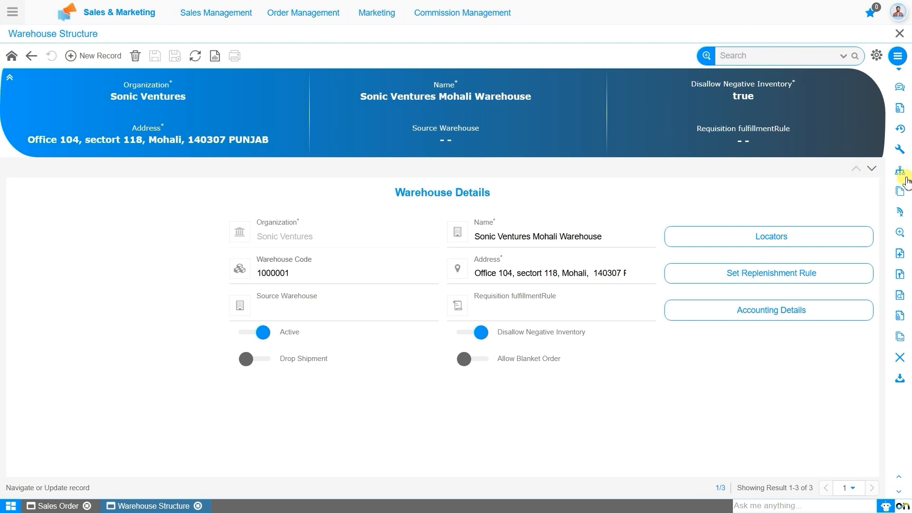
click(870, 170)
click(870, 170)
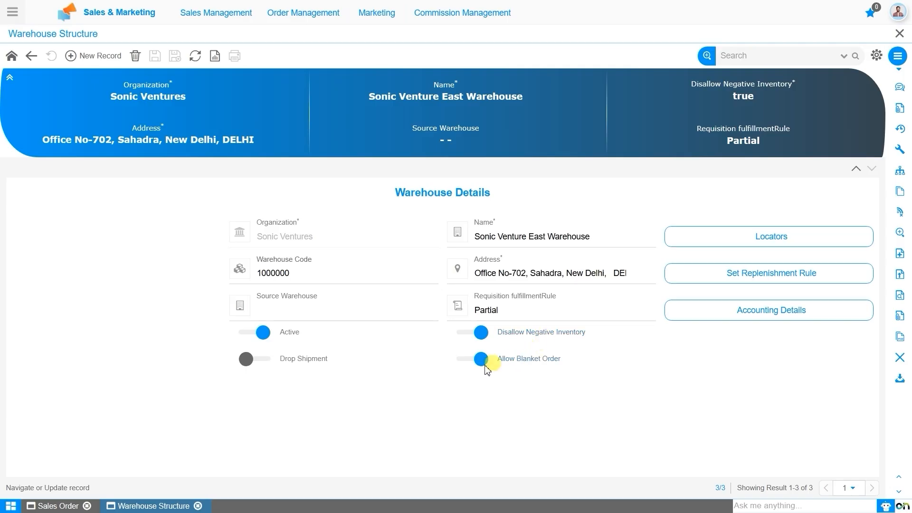
click(60, 506)
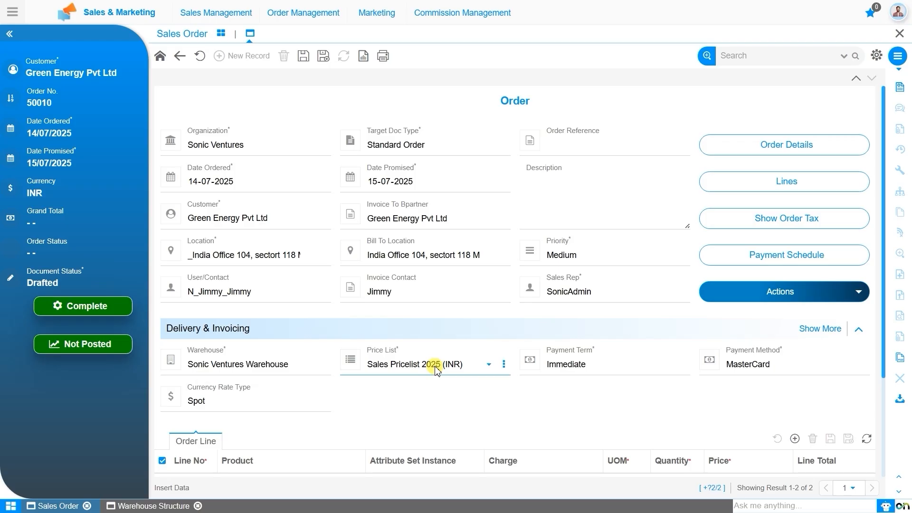
Set the order's payment term to 20 Days, keep MasterCard as the payment method, and save the order header.
click(582, 371)
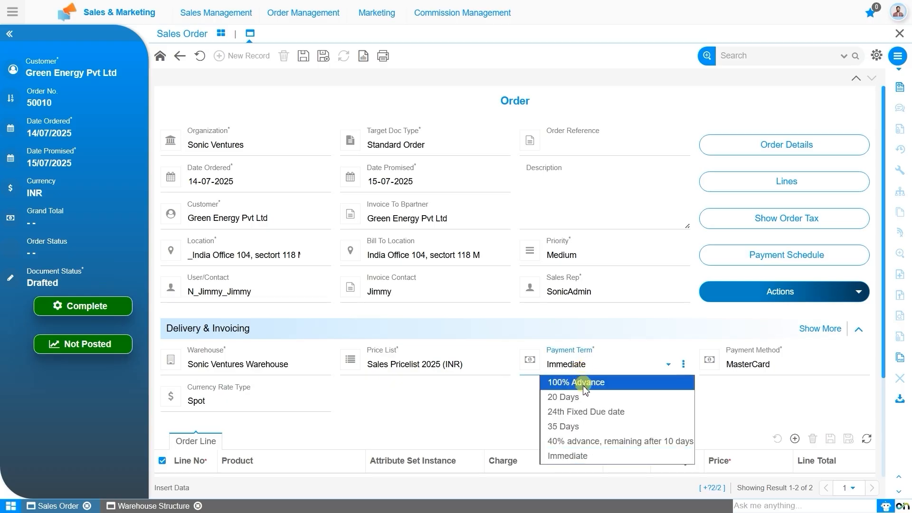
click(584, 404)
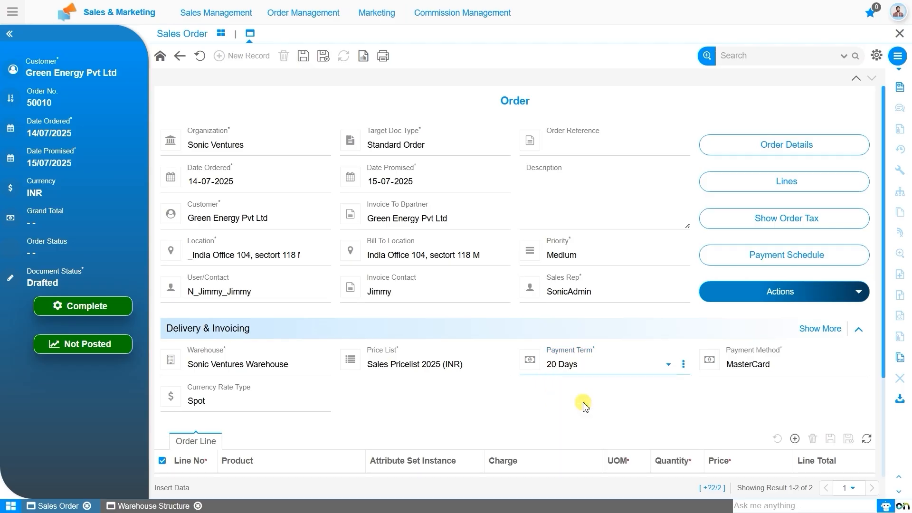
click(758, 373)
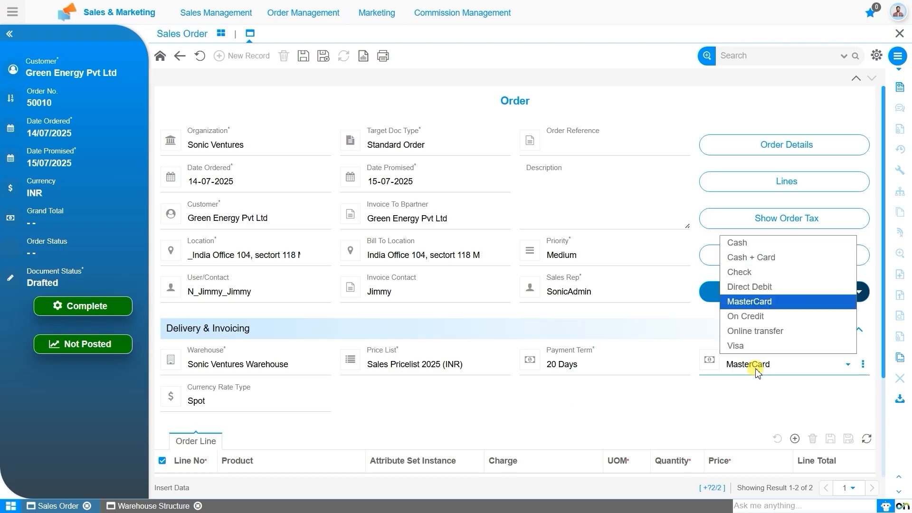
click(757, 373)
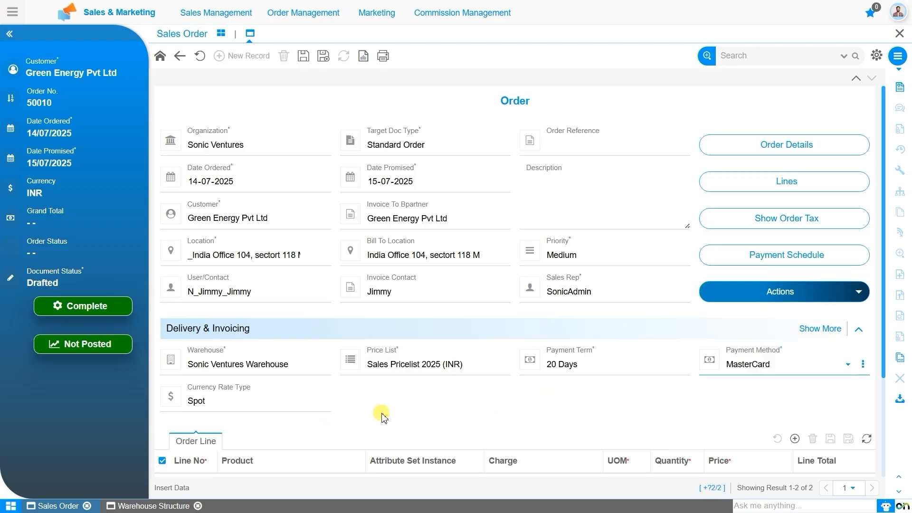
click(300, 60)
Start a new line on the sales order and choose Lenovo ThinkPad Laptops as its product.
click(781, 192)
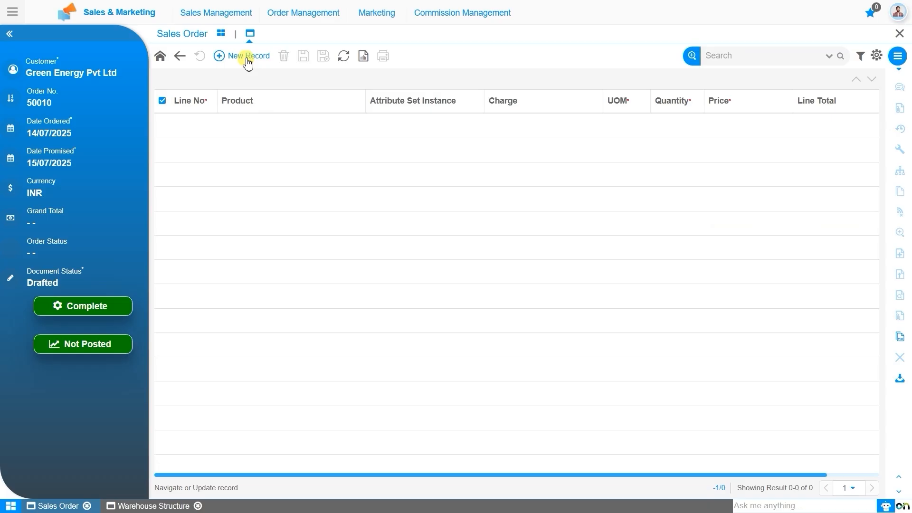
click(247, 61)
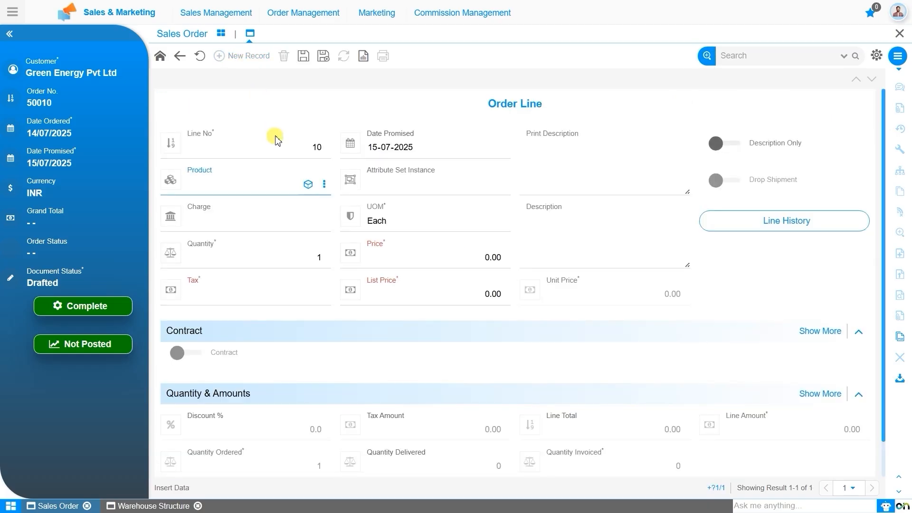
text(len)
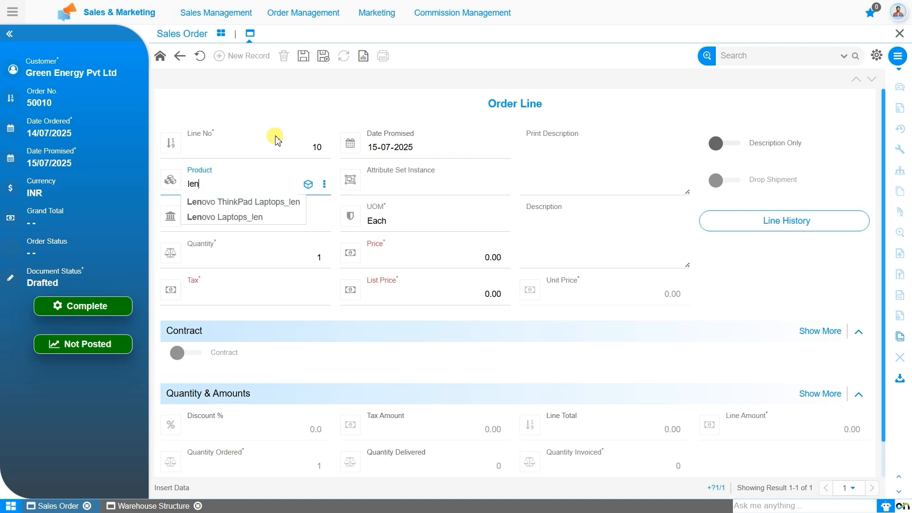
key(Down)
key(Return)
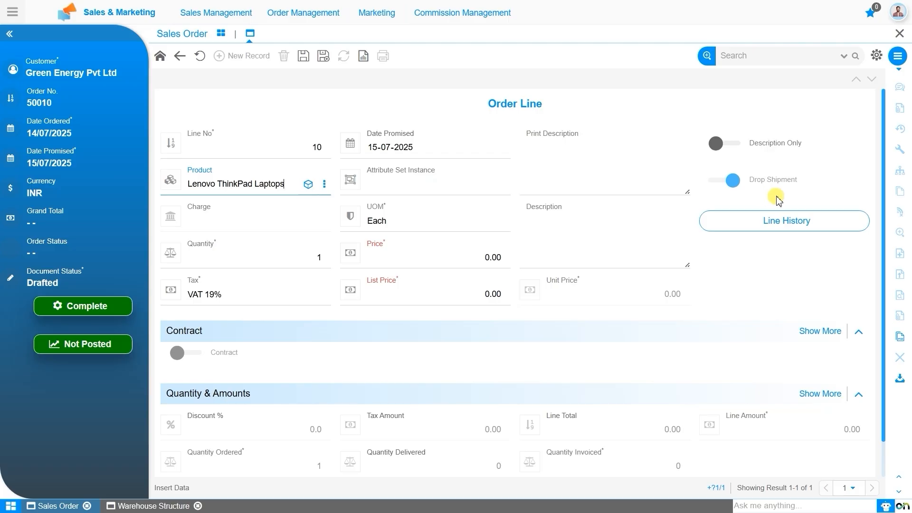
Open the Lenovo ThinkPad Laptops product record from the order line, look at its stock details, and return to the line.
click(325, 189)
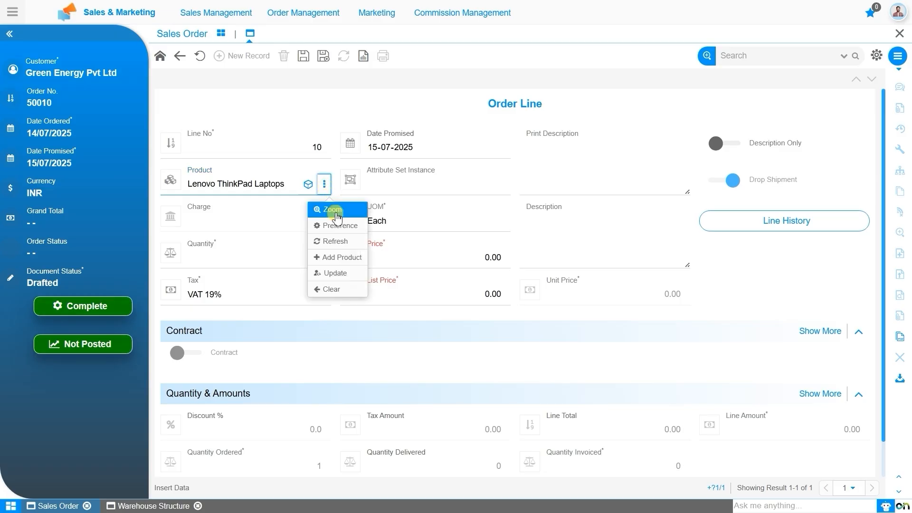
click(335, 212)
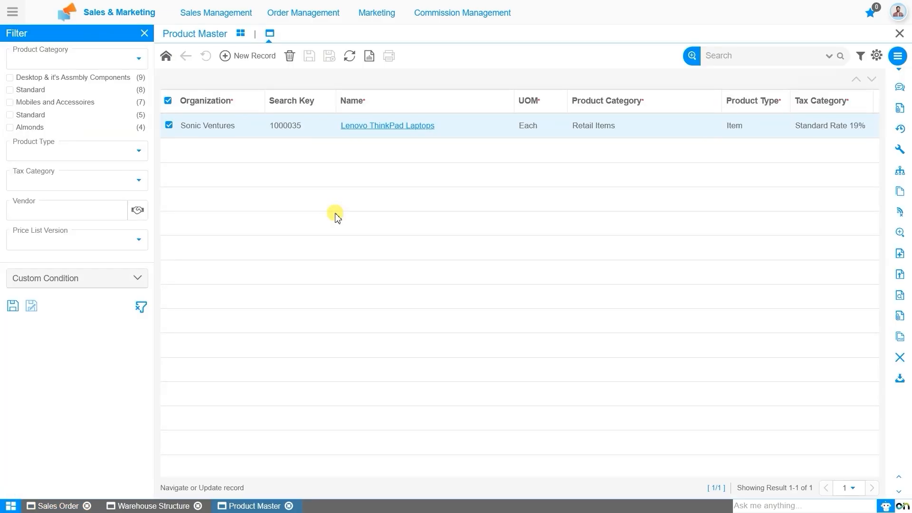
click(401, 126)
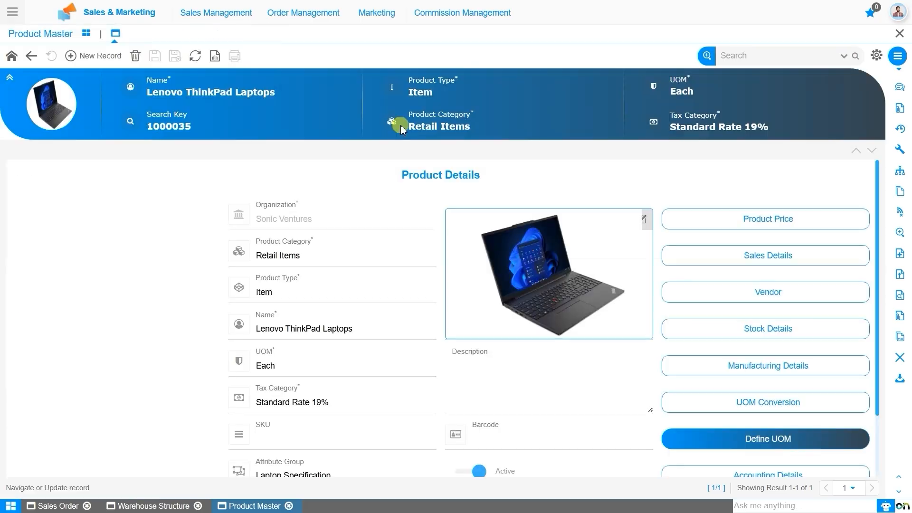
click(580, 392)
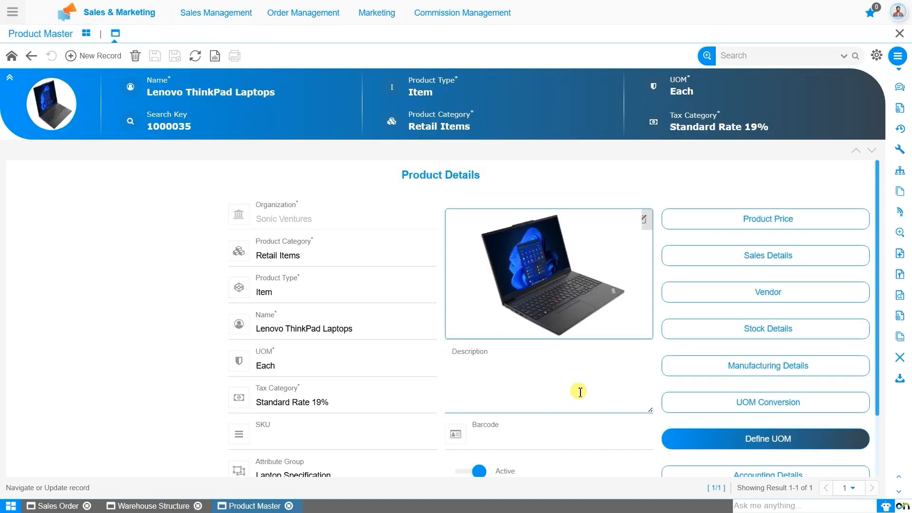
click(702, 332)
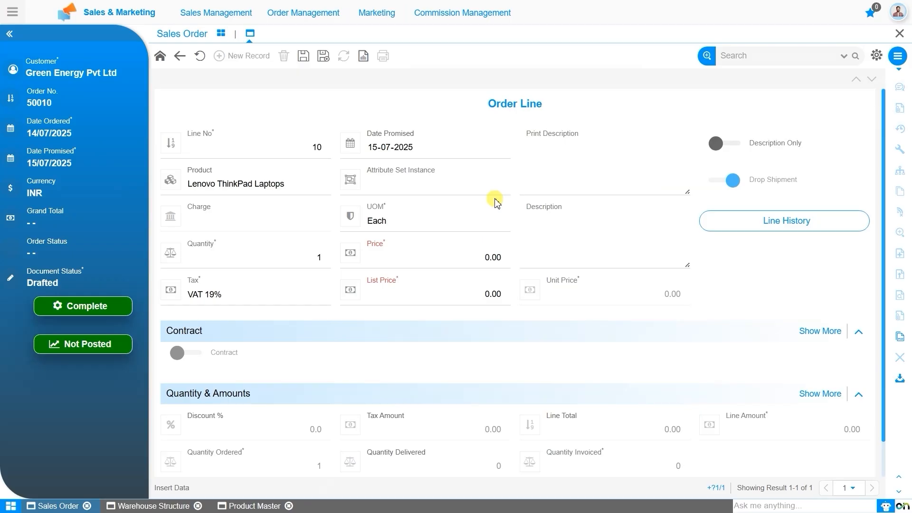
Assign the existing attribute set instance 6 GB_512 GB to the laptop line, including zero-quantity records in the selection.
click(500, 186)
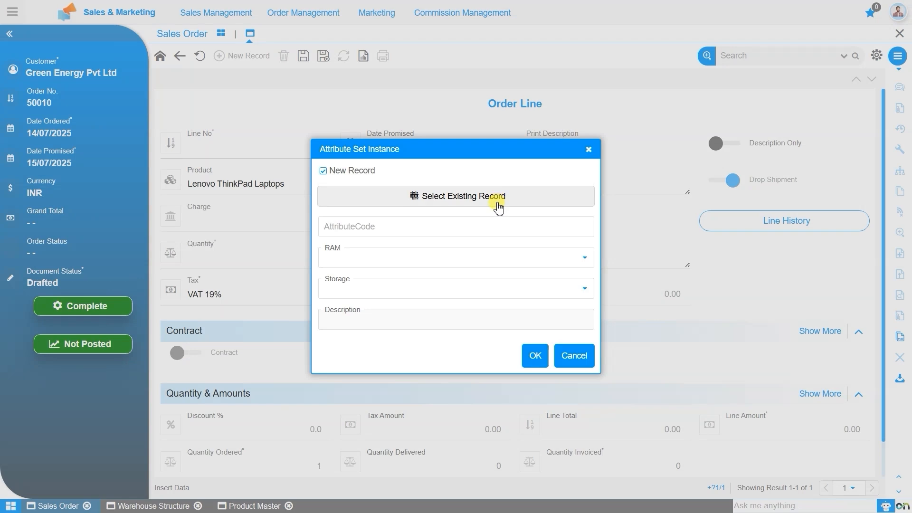
click(498, 208)
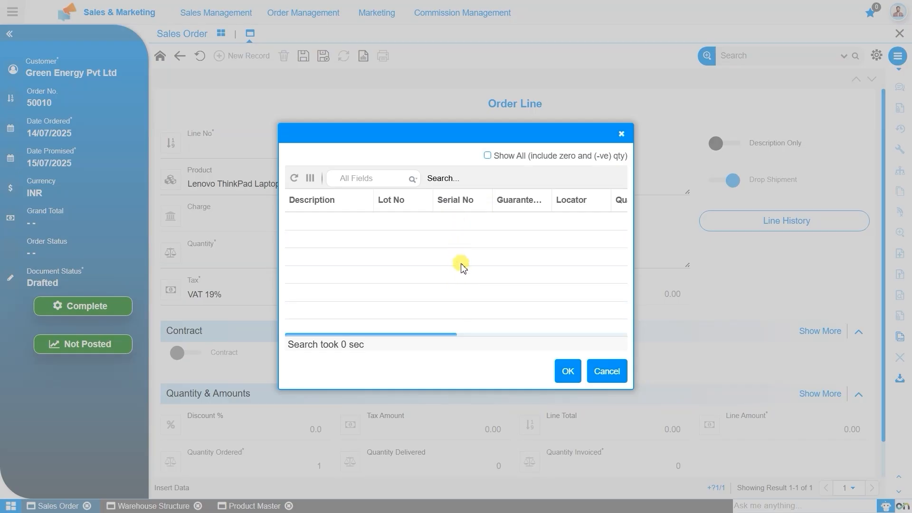
click(488, 156)
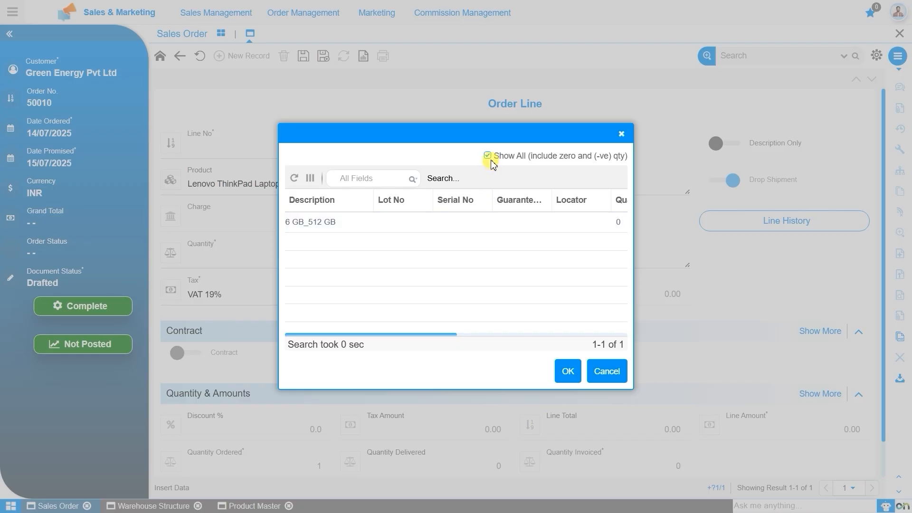
click(446, 224)
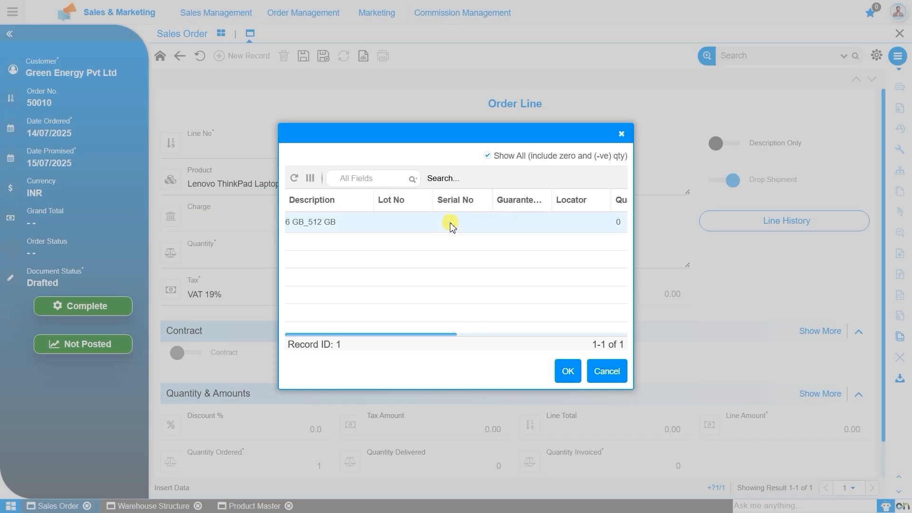
click(567, 372)
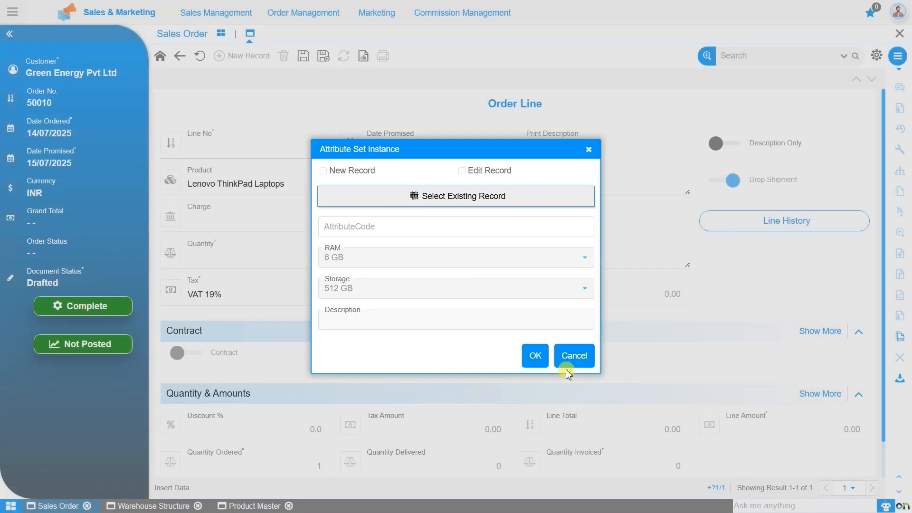
click(534, 359)
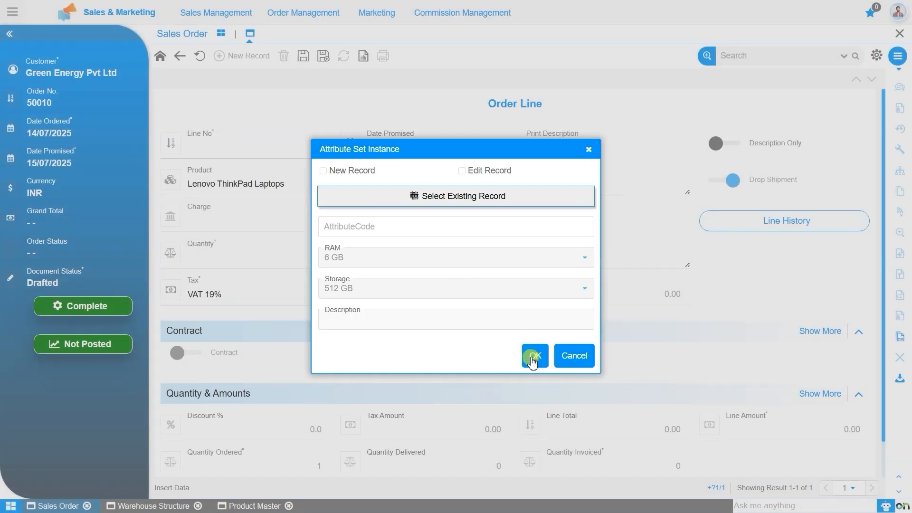
click(531, 357)
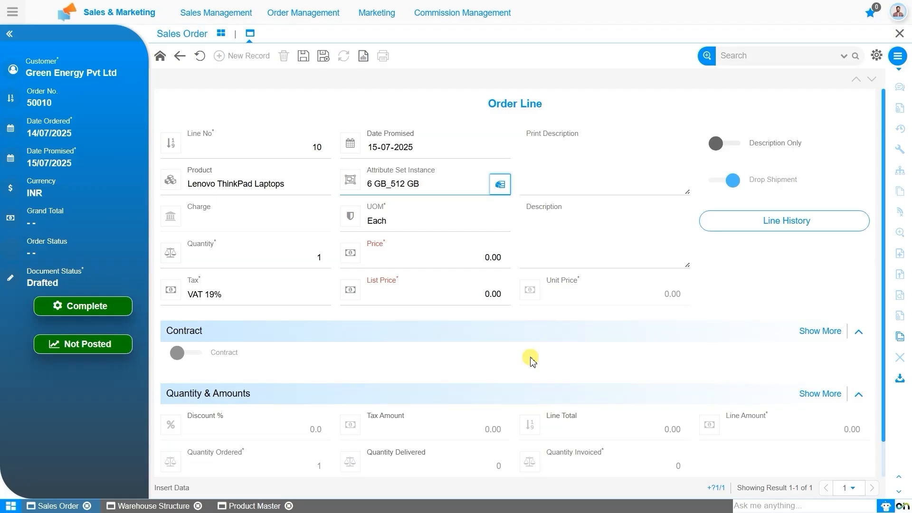
Set the laptop line's quantity to 150 and save the line.
click(332, 257)
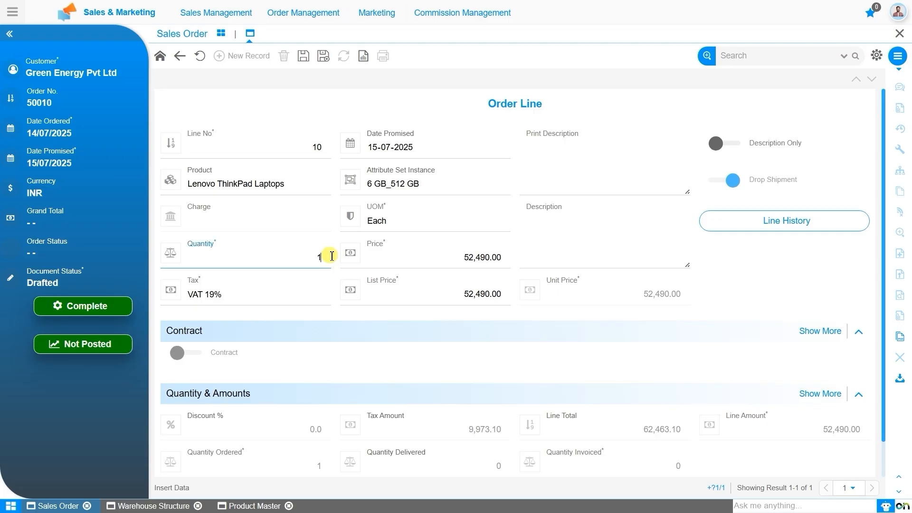
key(BackSpace)
text(150)
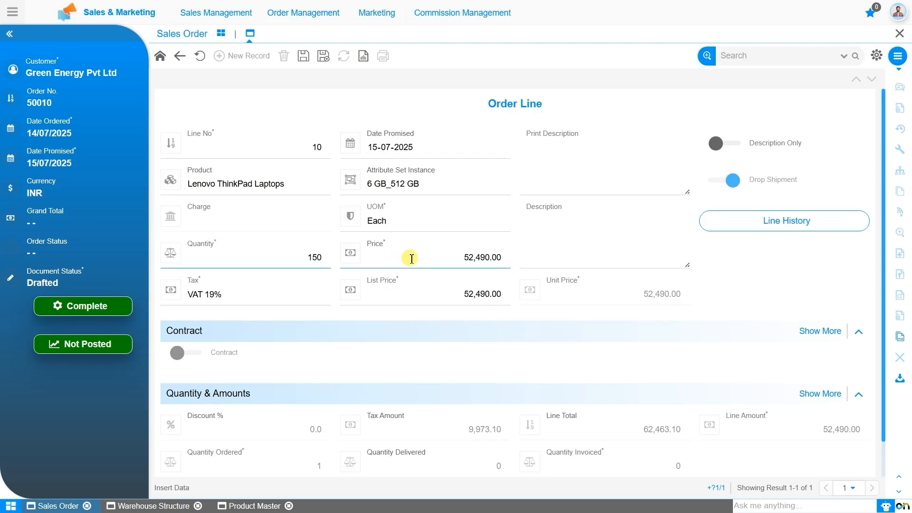
click(302, 57)
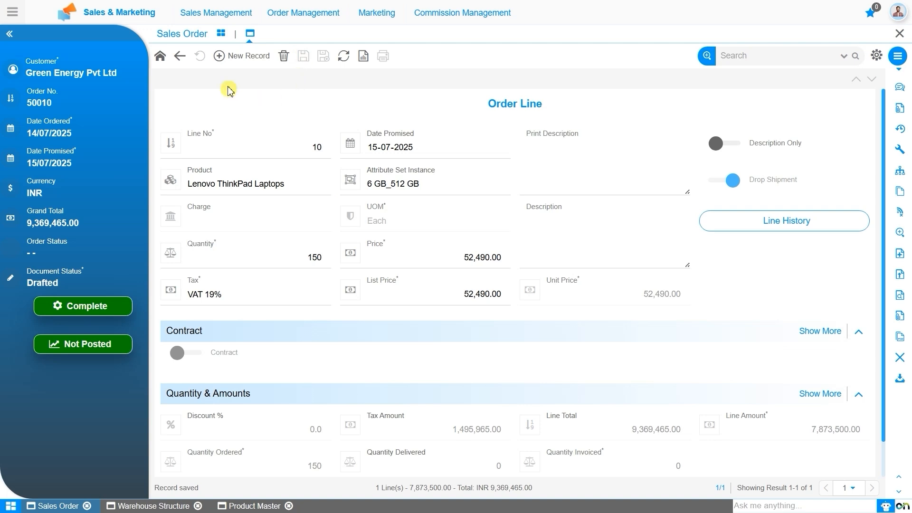
Add a second order line for TP link Cameras with a quantity of 25 and save it.
click(229, 59)
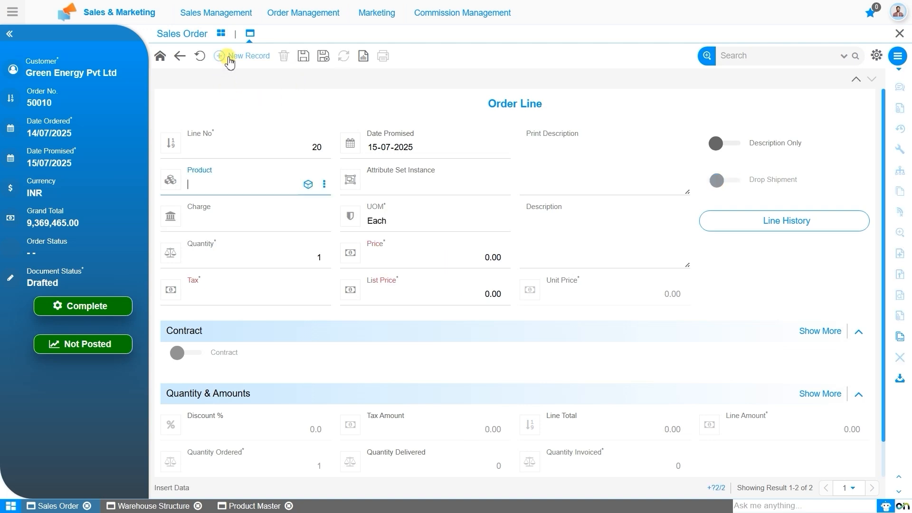
text(tp)
key(Down)
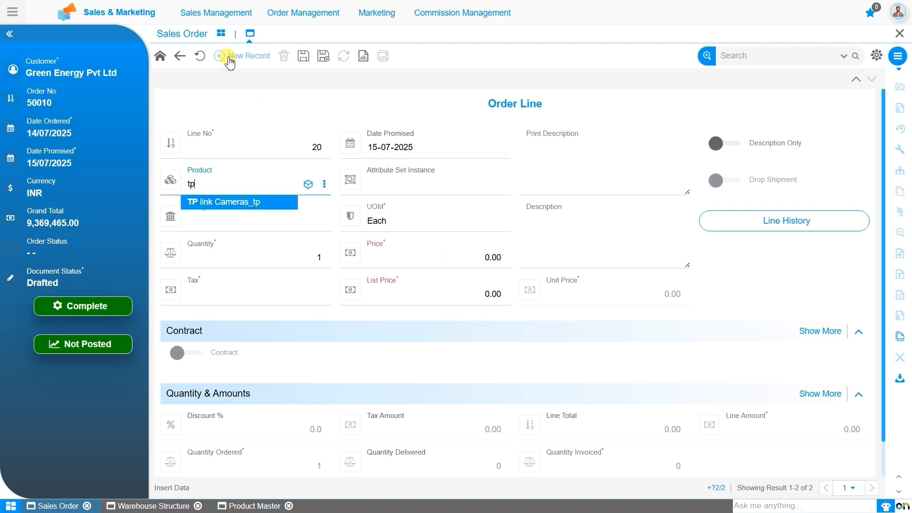
key(Return)
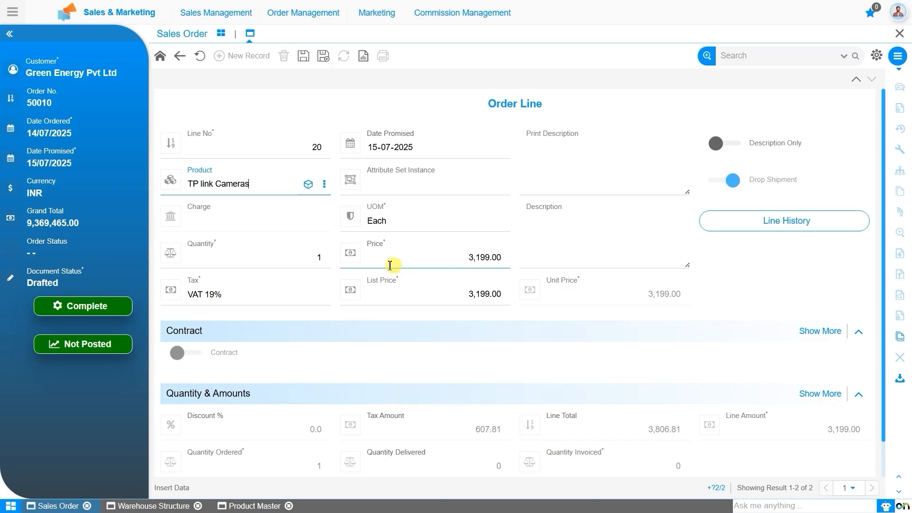
click(329, 259)
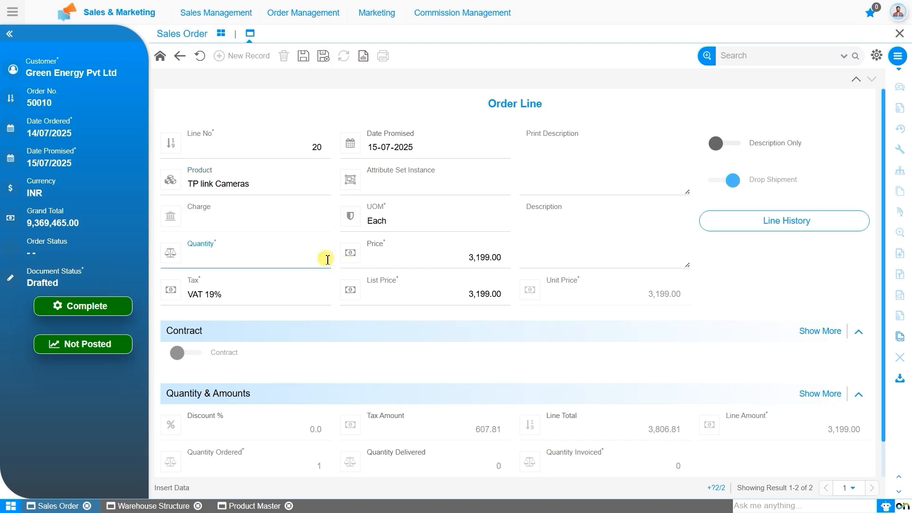
text(25)
click(304, 57)
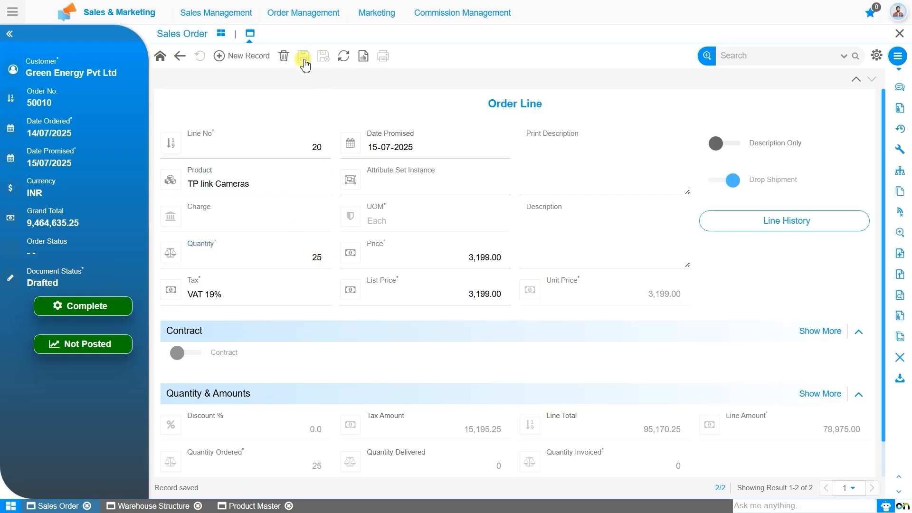
Return to the sales order header and complete the order with the Complete document action.
click(160, 58)
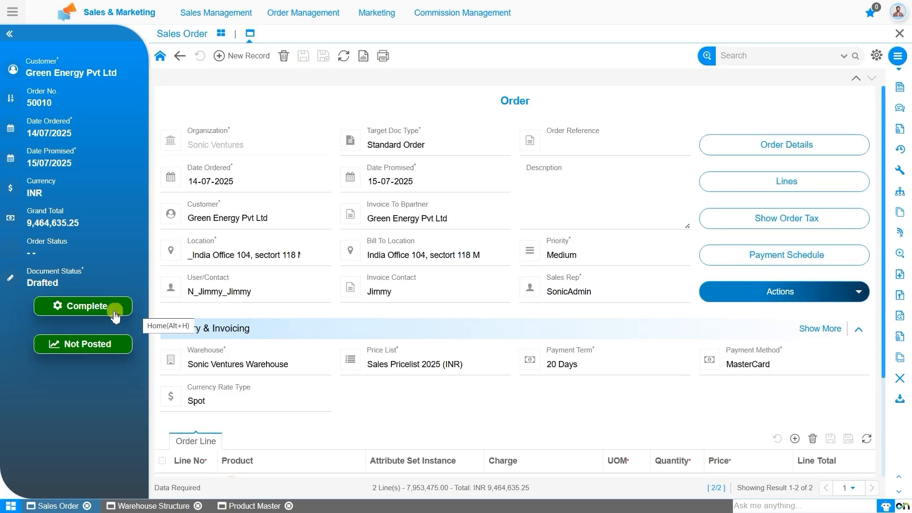
click(88, 307)
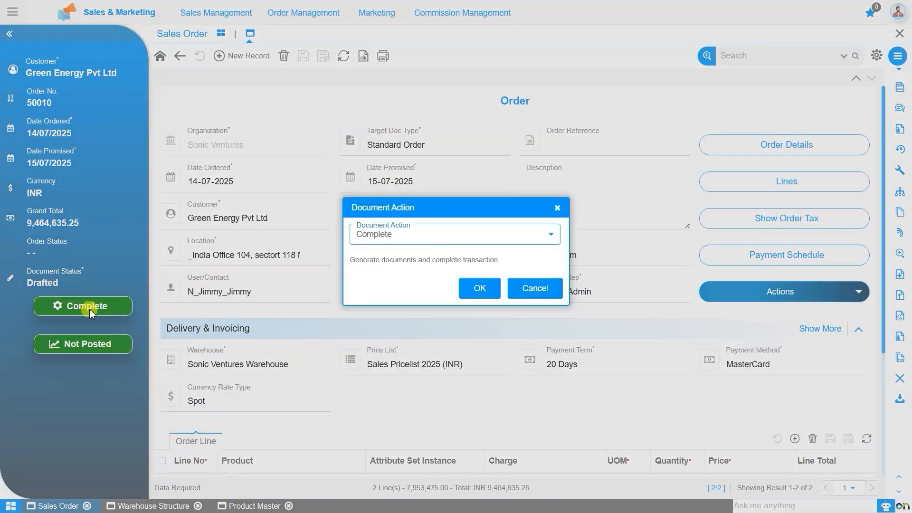
click(480, 294)
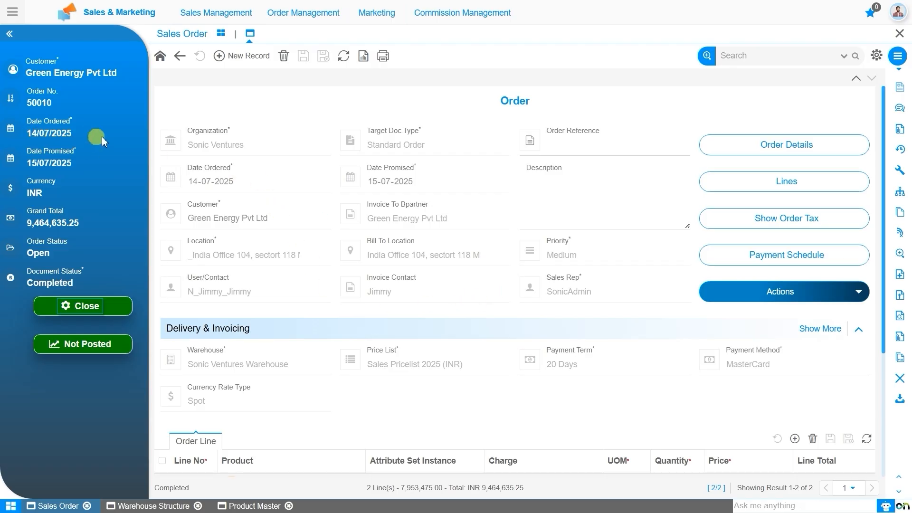
Find the Generate PO from Sales Order process among the procurement functions and open its parameter form.
click(13, 13)
text(generate P)
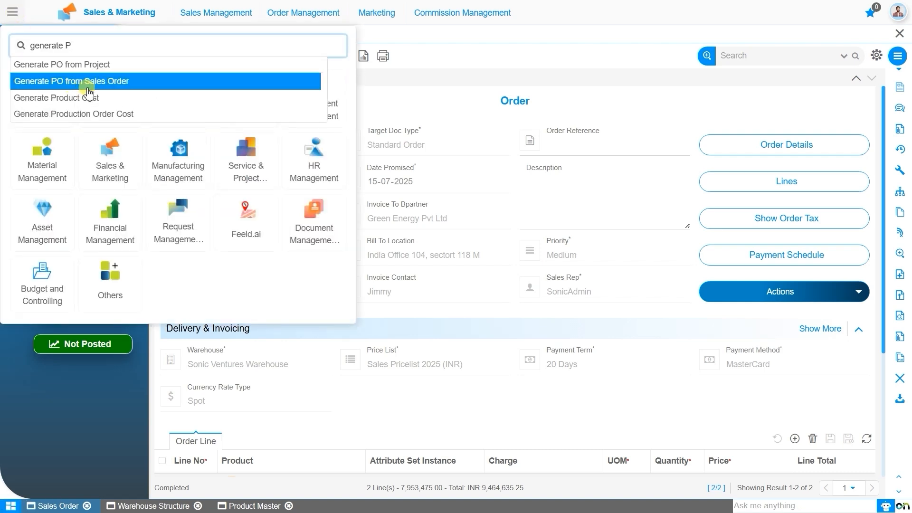
click(88, 81)
click(316, 106)
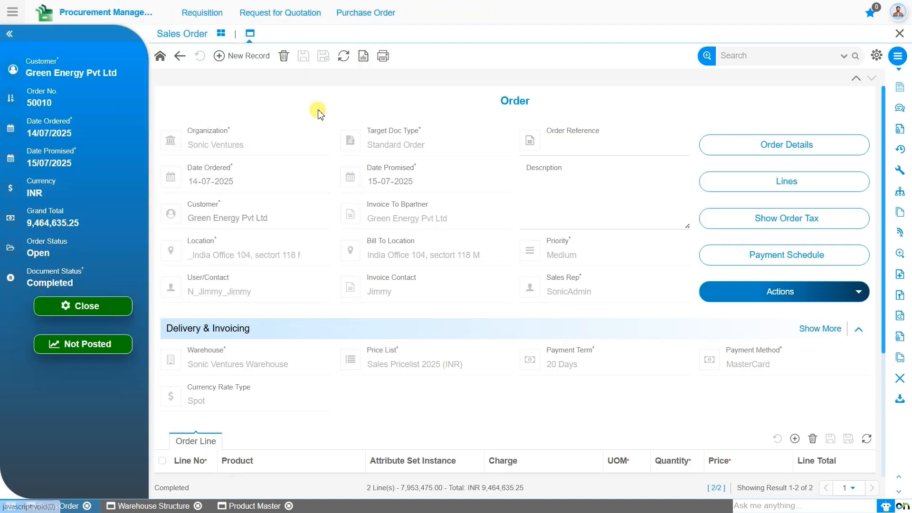
click(360, 14)
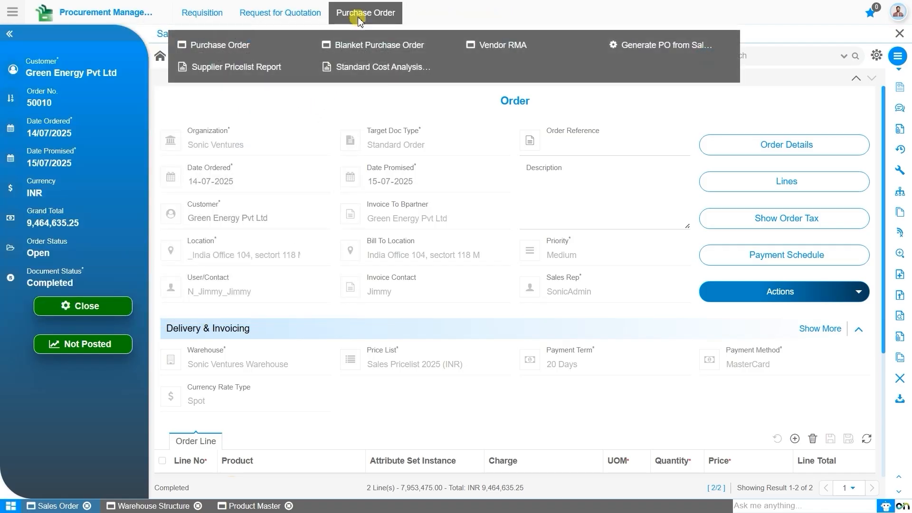
click(663, 48)
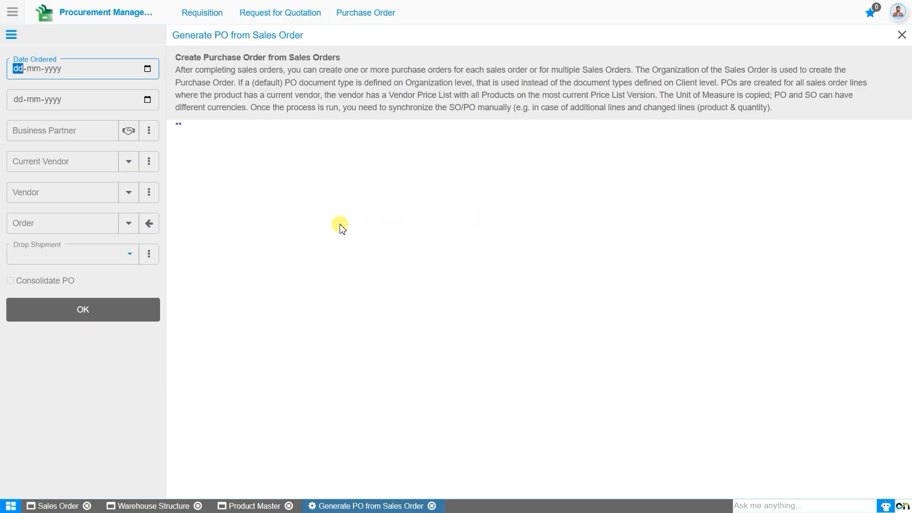
click(266, 217)
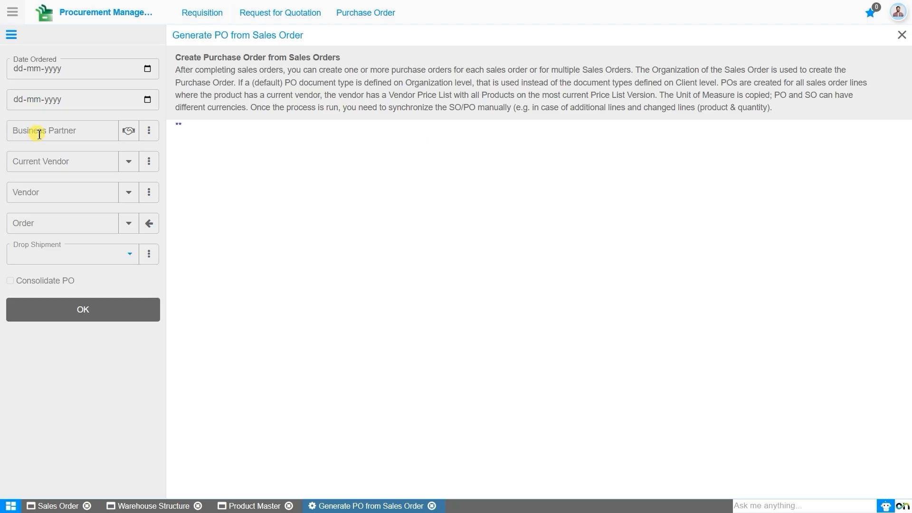
click(131, 222)
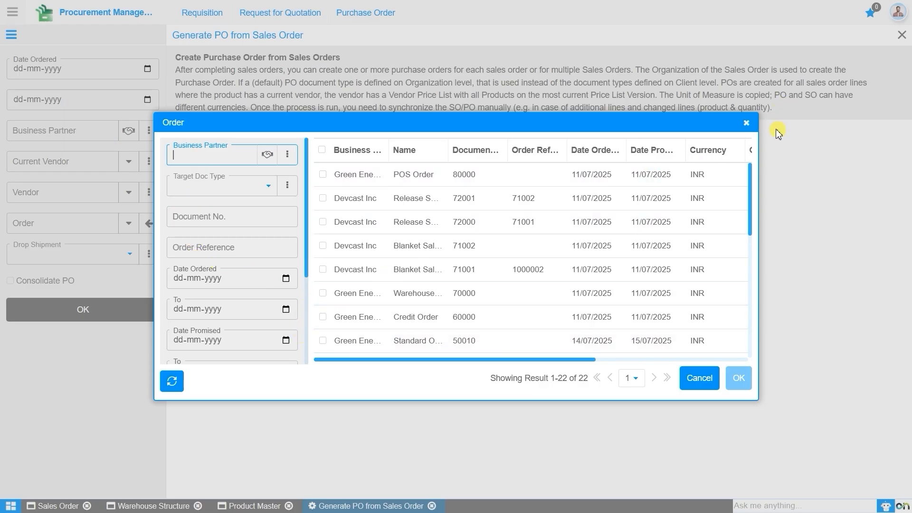
click(746, 124)
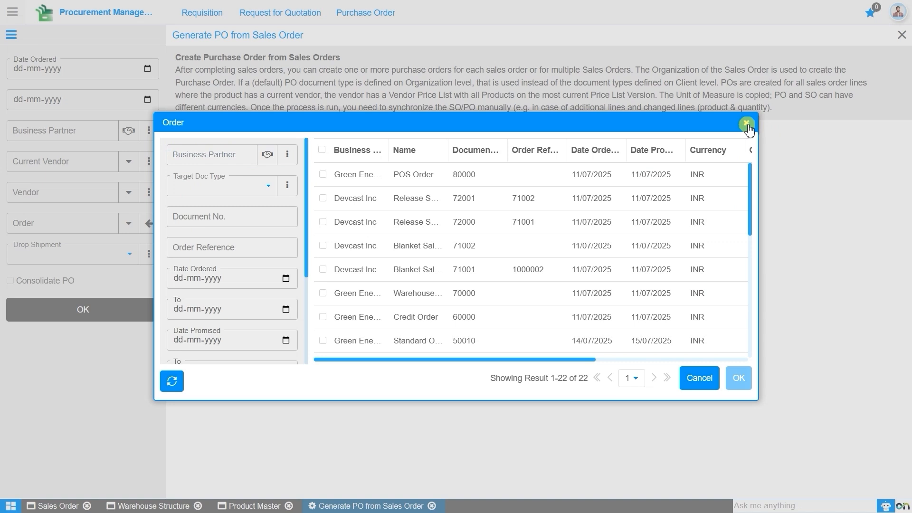
click(746, 124)
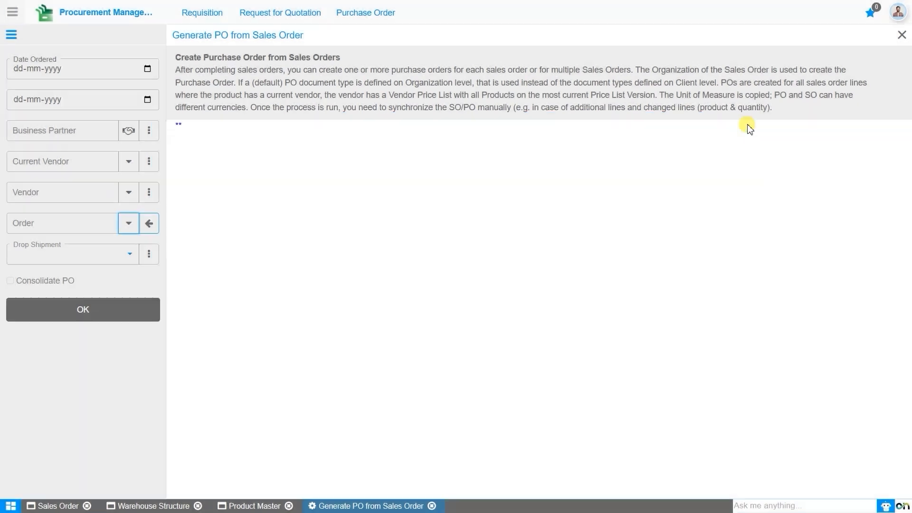
Set the business partner to Green Energy Pvt Ltd and select its standard order dated 14/07/2025 as the source order.
click(58, 137)
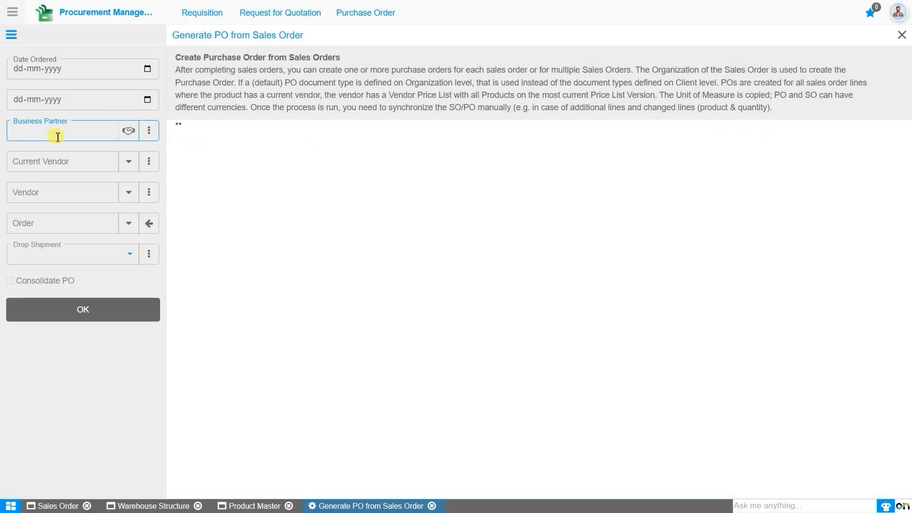
text(gree)
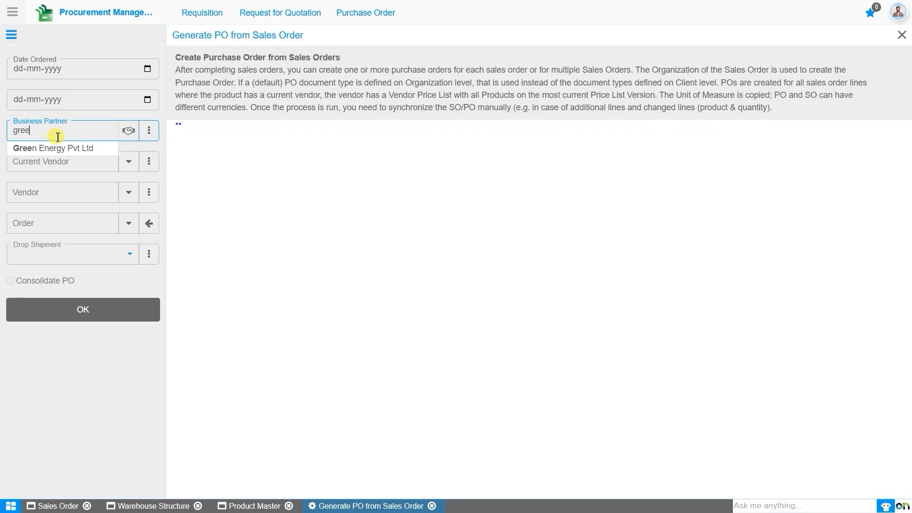
key(Down)
key(Return)
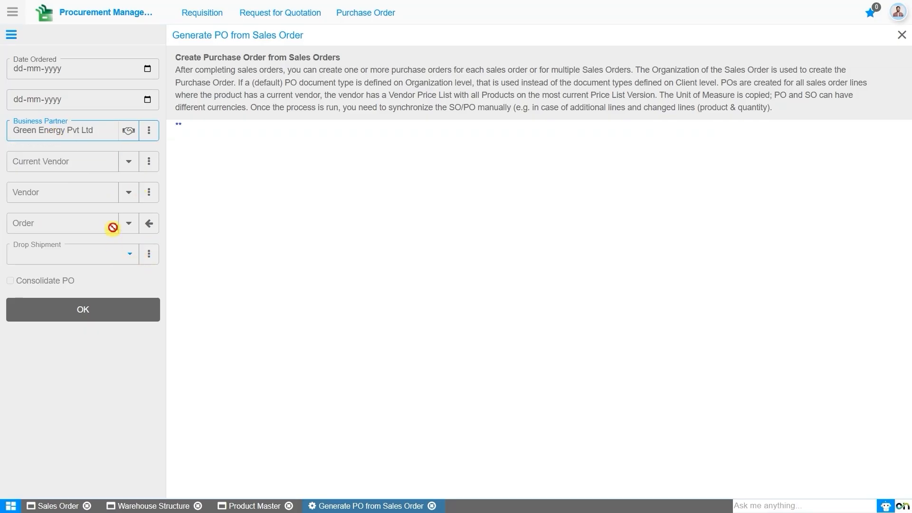
click(129, 224)
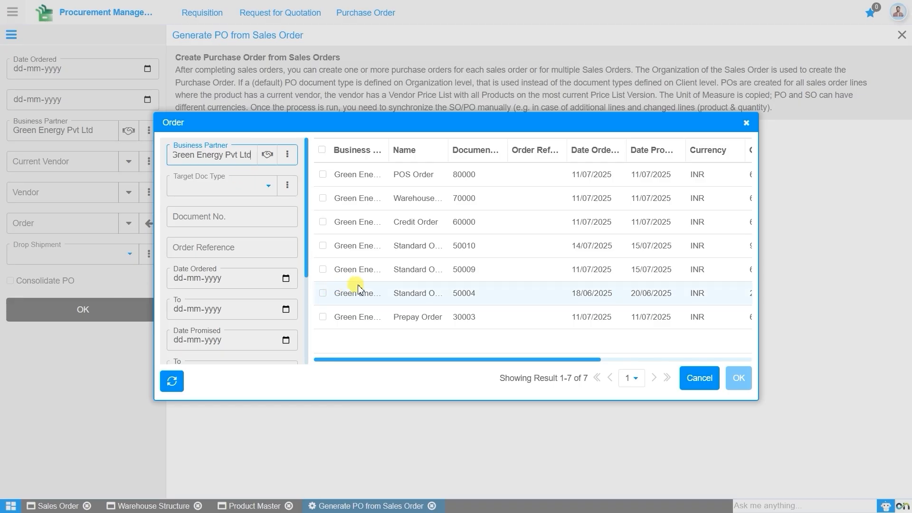
click(323, 245)
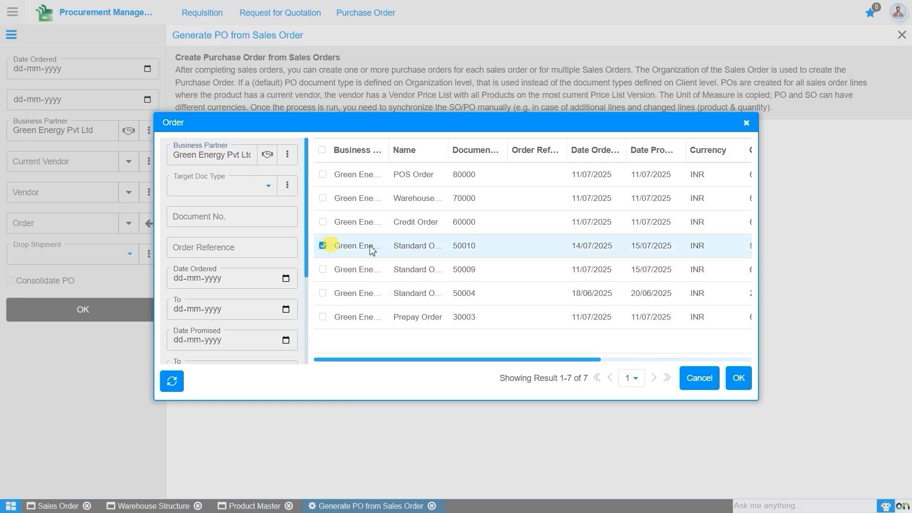
click(738, 378)
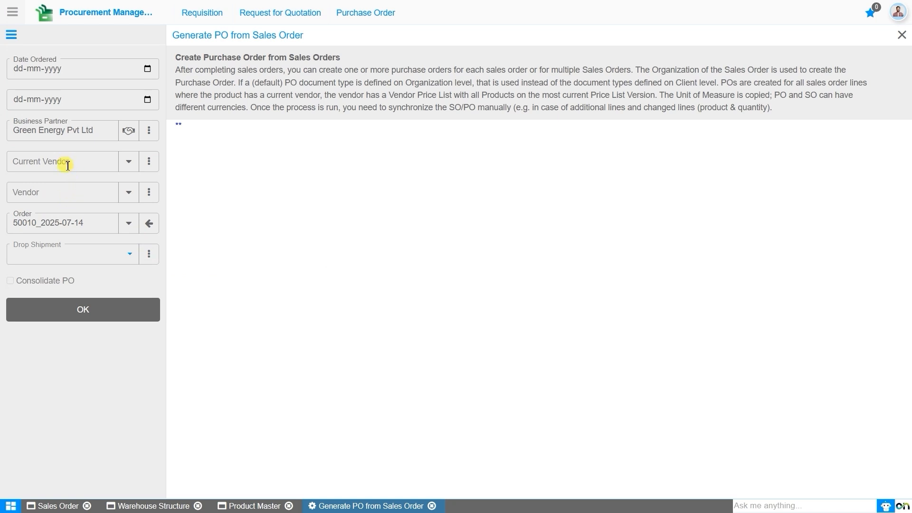
Check the vendor records of Lenovo ThinkPad Laptops in Product Master, starting a new vendor record and discarding it.
click(70, 192)
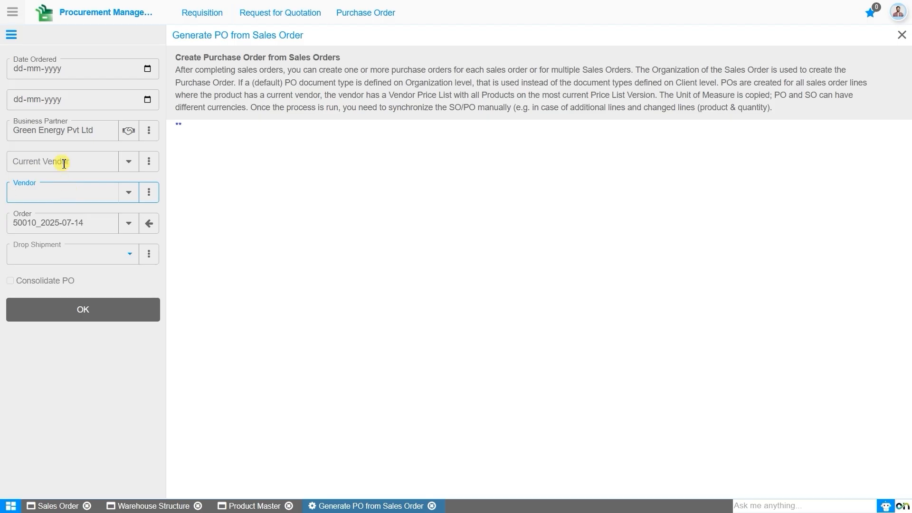
click(254, 506)
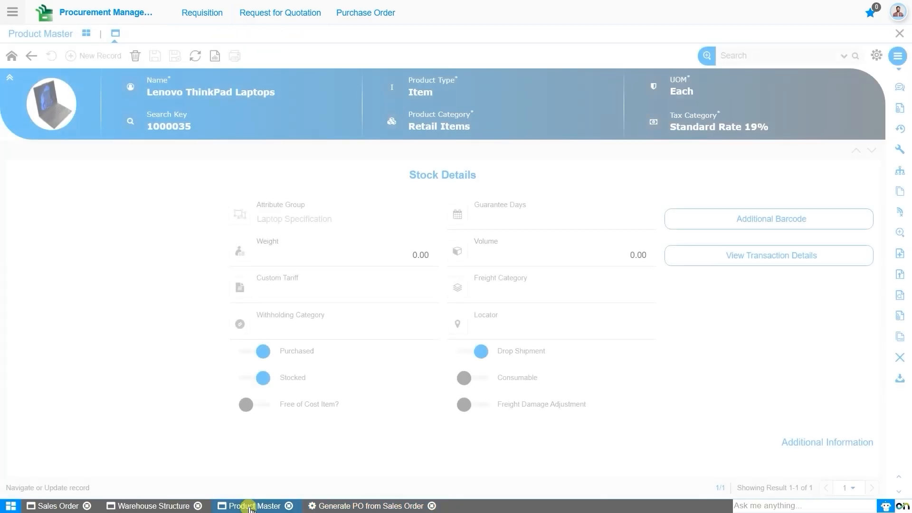
click(11, 56)
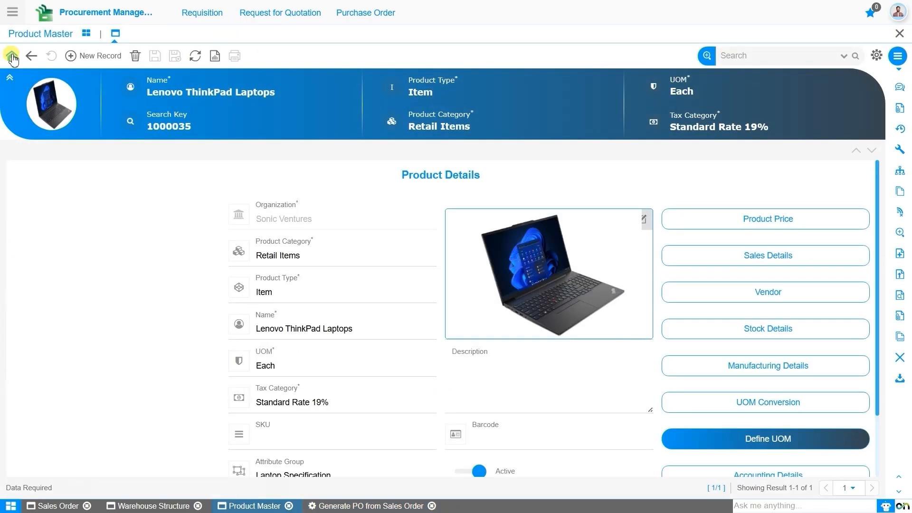
click(747, 298)
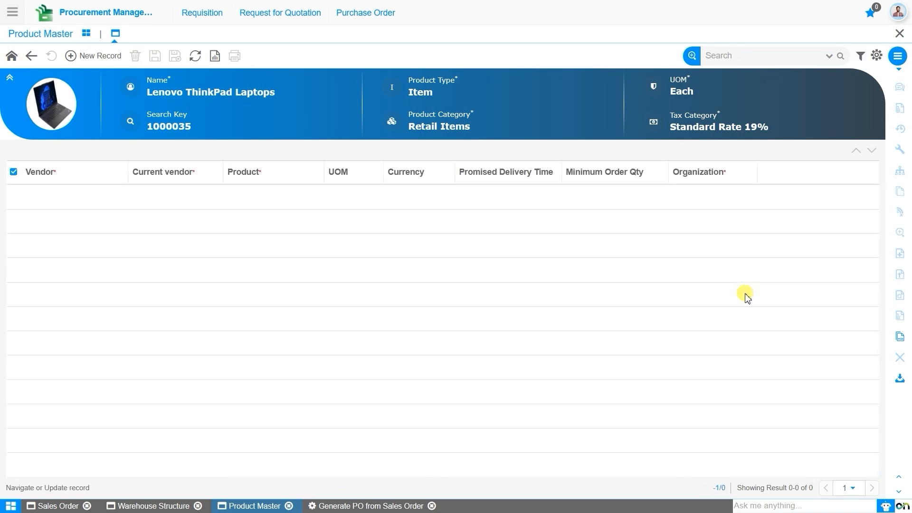
click(84, 56)
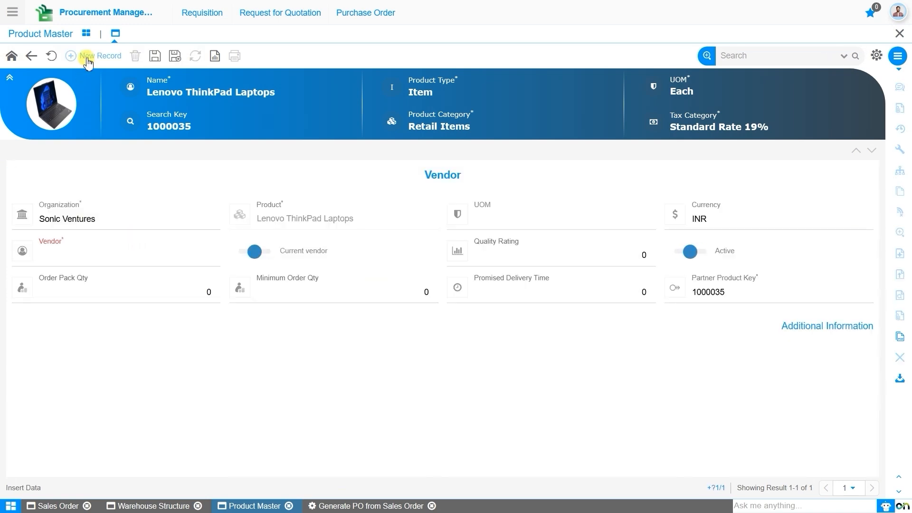
click(114, 248)
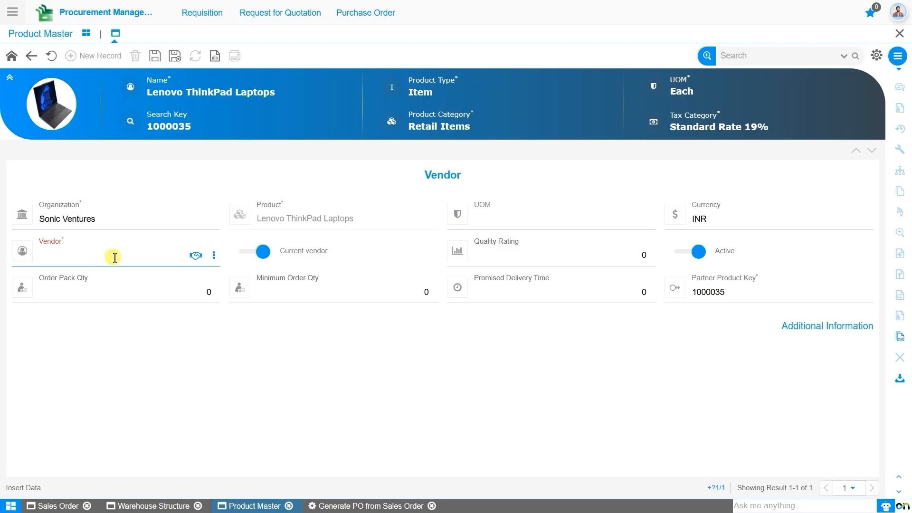
click(52, 56)
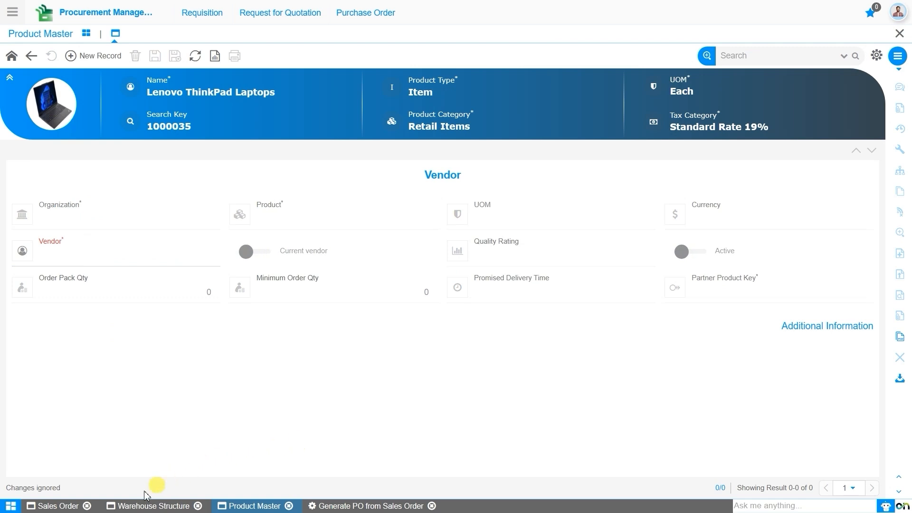
Return to the Generate PO from Sales Order form and set the vendor to BrightTech Innovations.
click(342, 506)
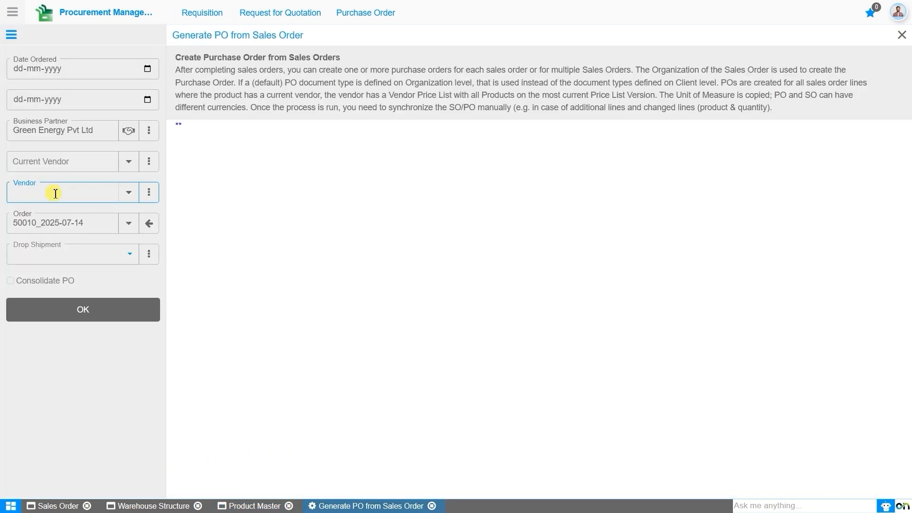
text(bri)
key(Down)
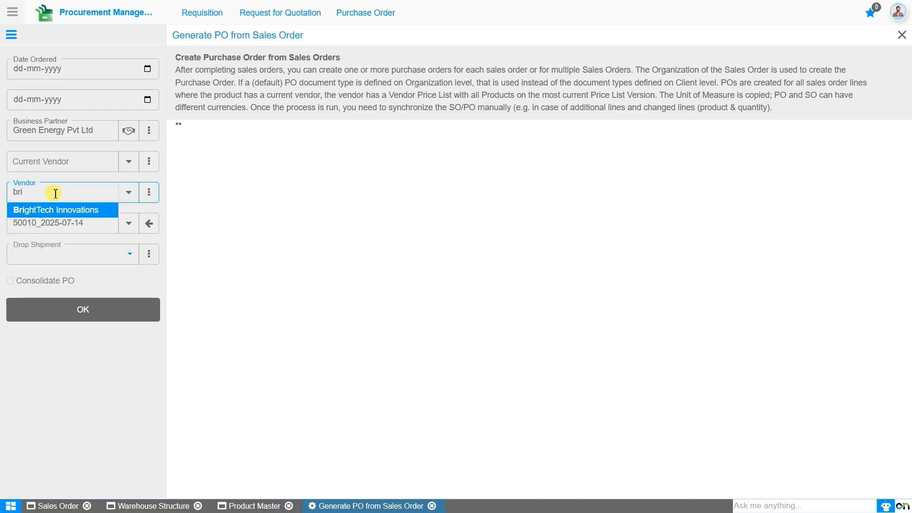
key(Return)
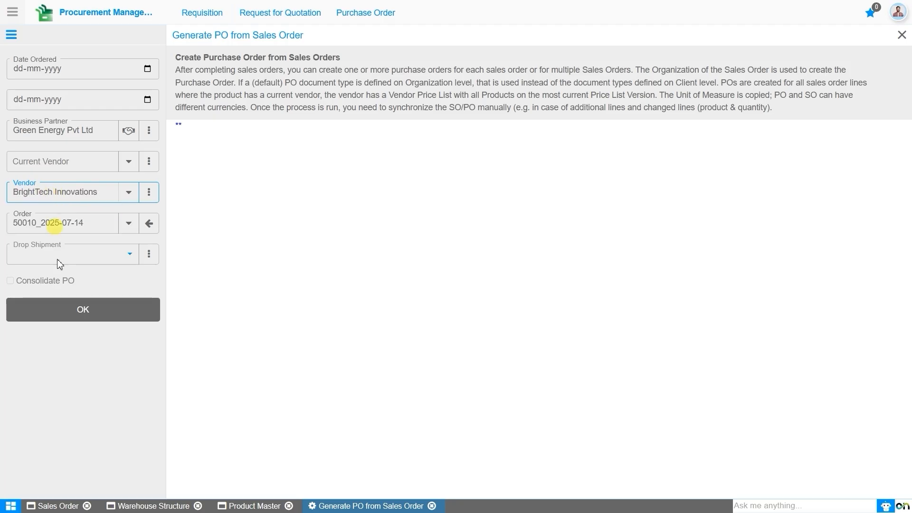
Set Drop Shipment to Yes and run the process to generate the purchase order.
click(74, 256)
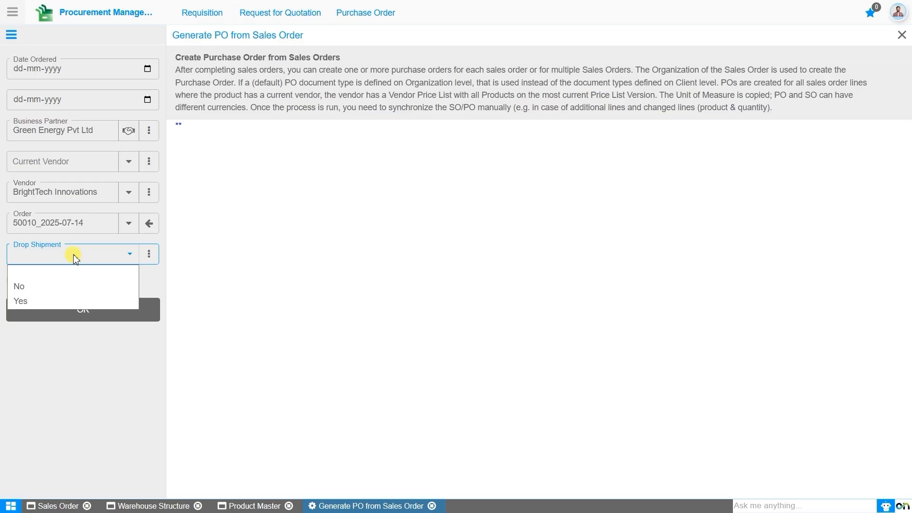
click(99, 301)
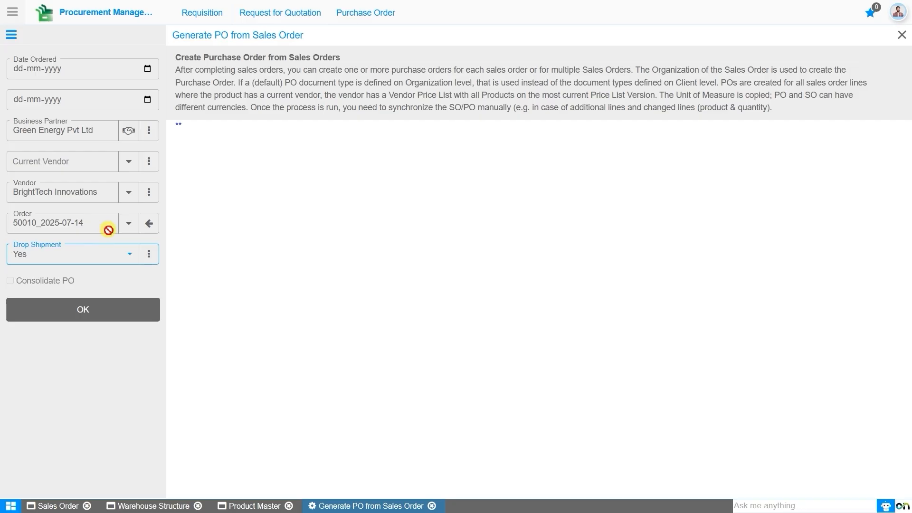
click(104, 319)
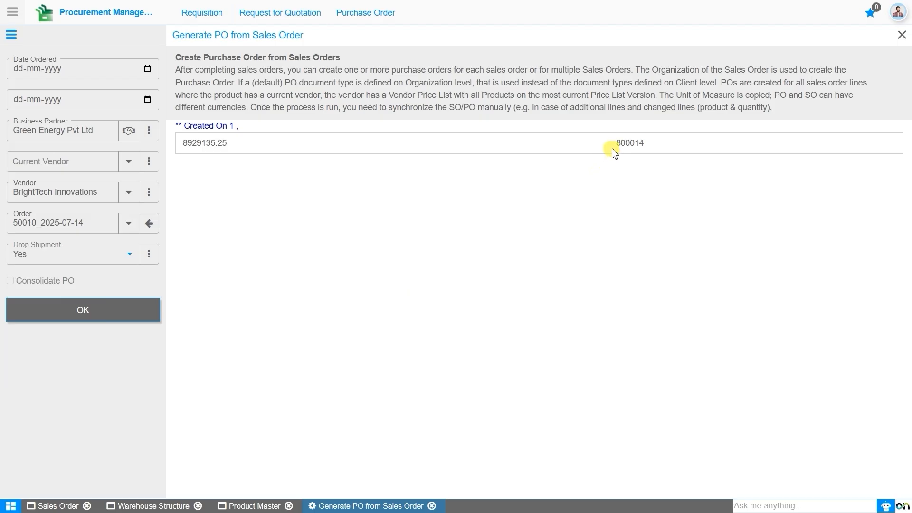
Copy the generated purchase order's document number from the process result.
drag(613, 144, 647, 142)
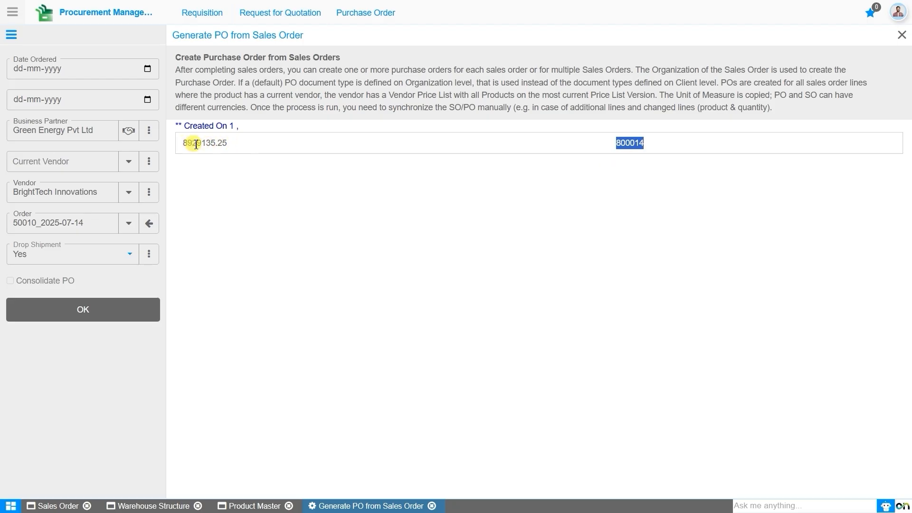
right_click(630, 143)
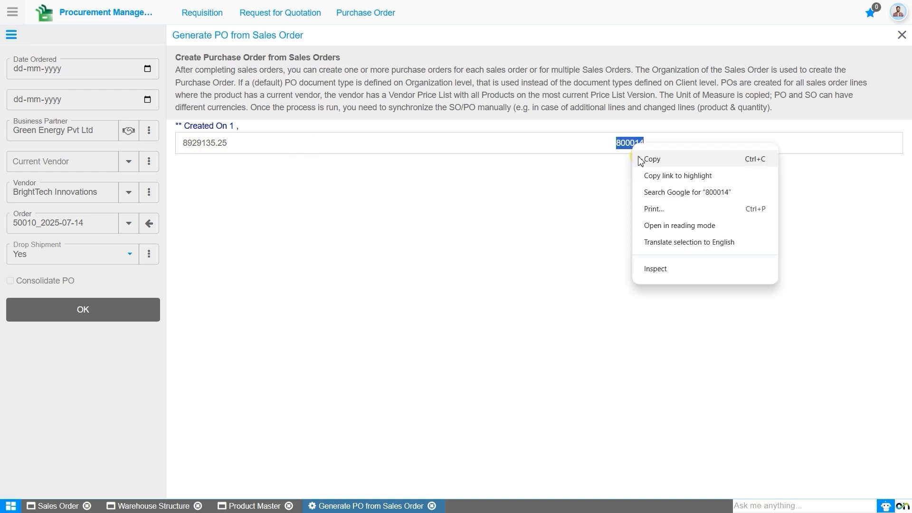
click(651, 159)
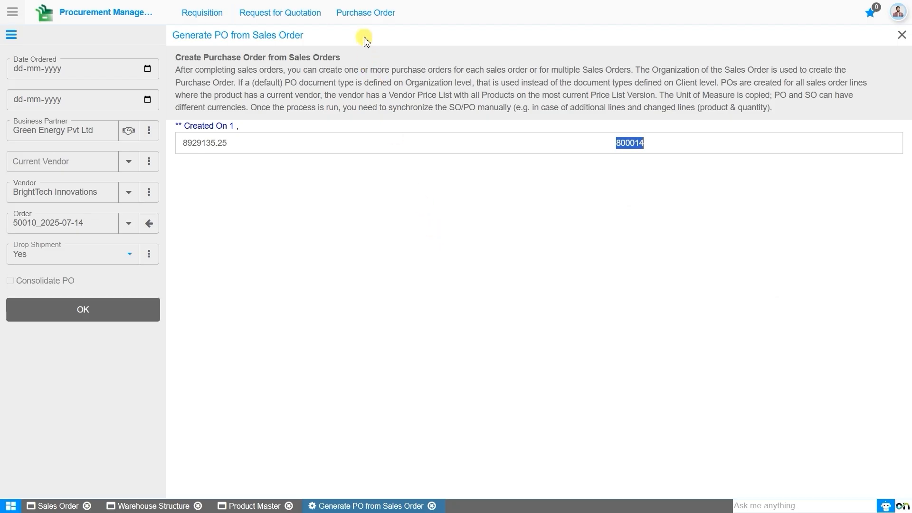
Go to the Purchase Order window, filter to Today Purchase Orders and open the generated BrightTech Innovations order.
click(363, 21)
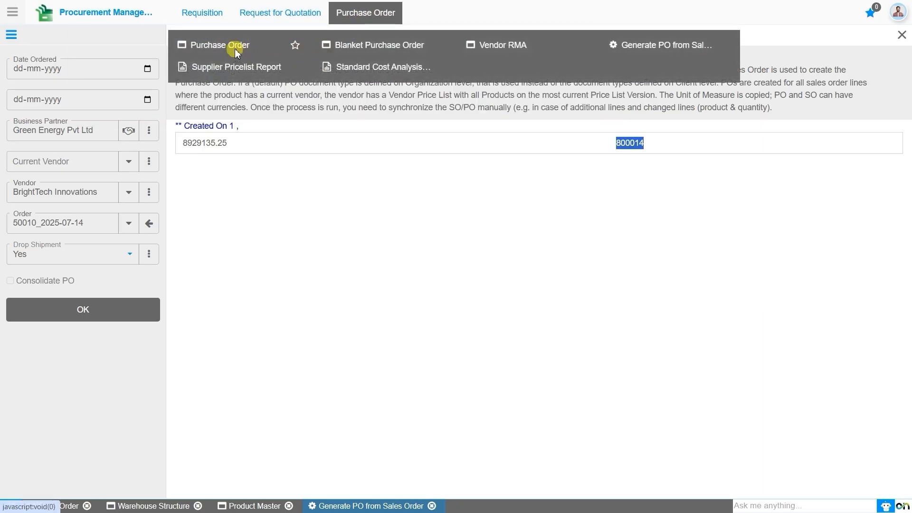
click(236, 51)
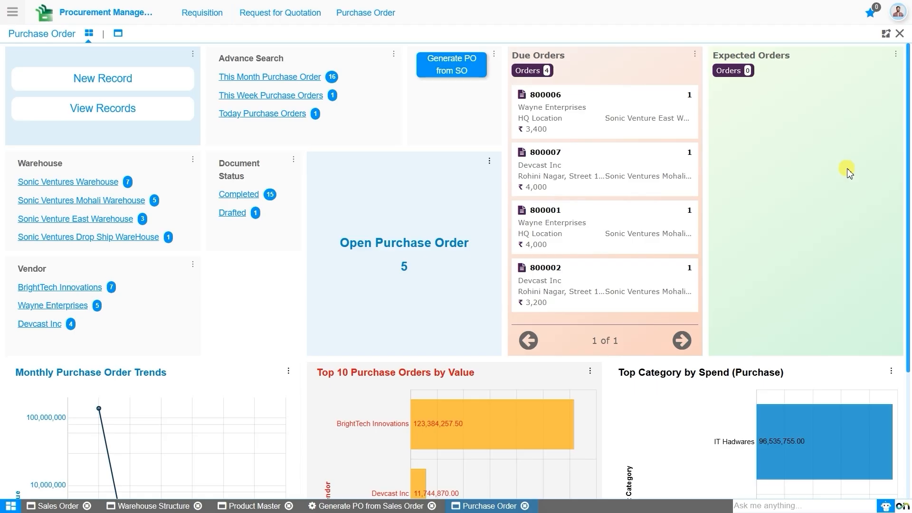
scroll(637, 411, down, 4)
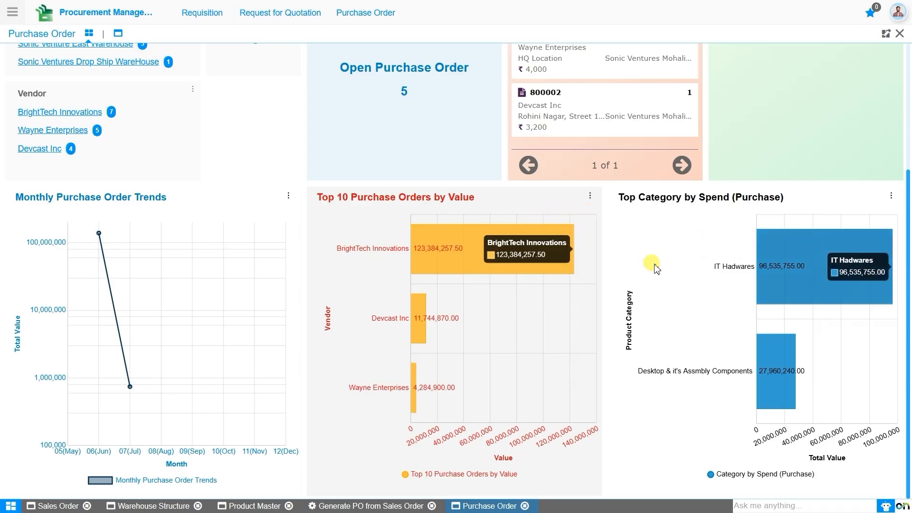
scroll(663, 331, up, 3)
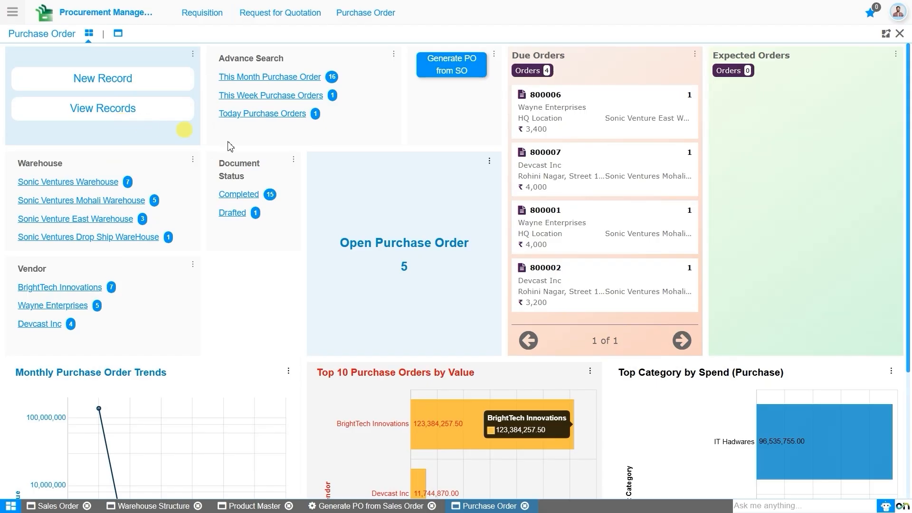
click(277, 116)
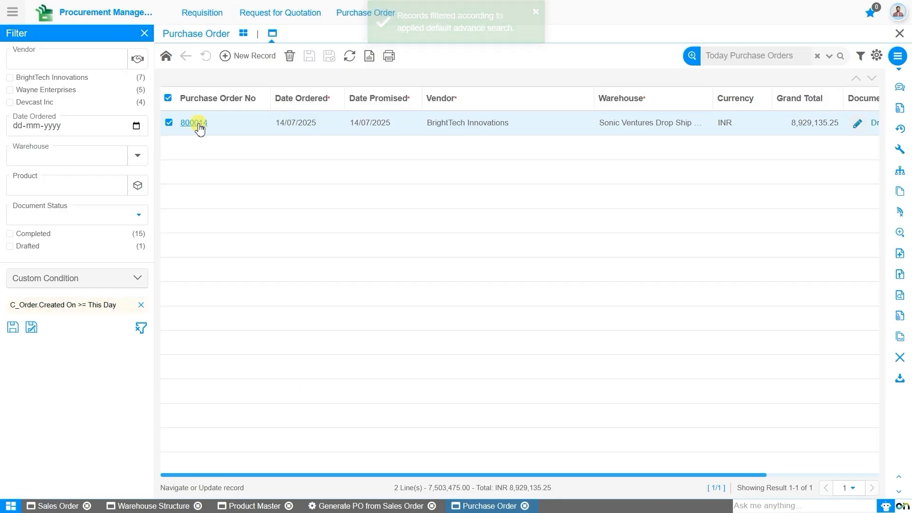
click(199, 126)
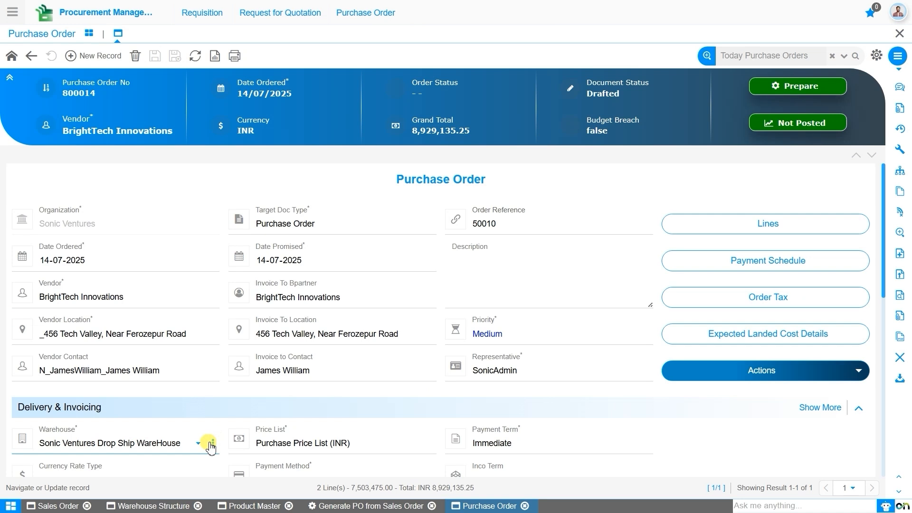
Zoom from the purchase order's warehouse to the Sonic Ventures Drop Ship WareHouse record and open its details.
click(211, 445)
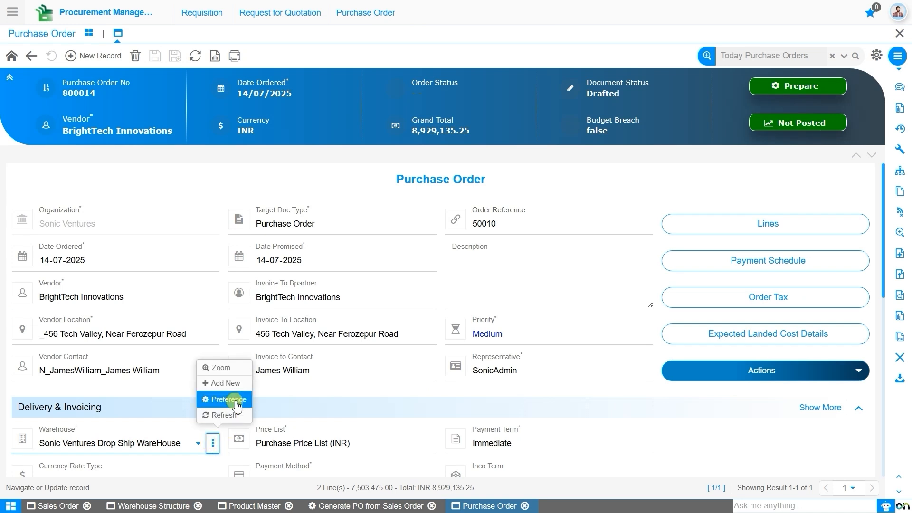
click(232, 377)
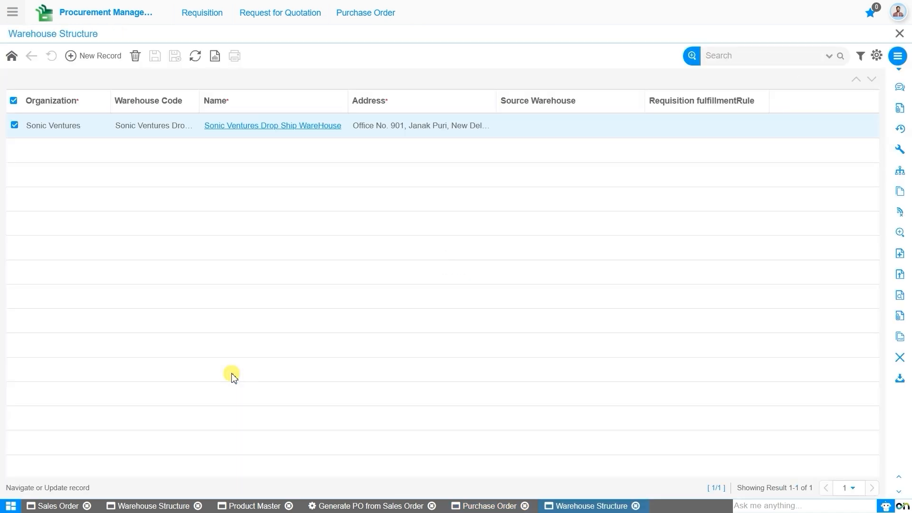
click(281, 127)
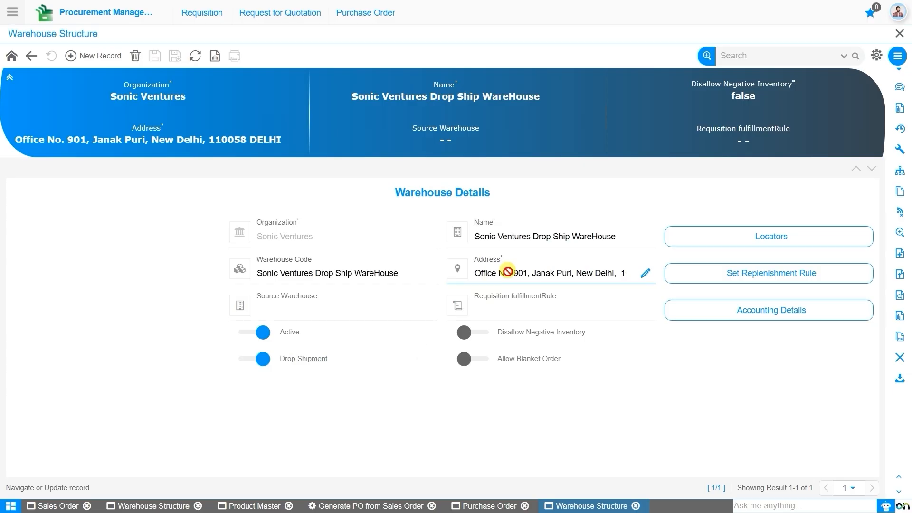
Check the drop ship warehouse's locators, return to its details, and switch back to the purchase order.
click(721, 239)
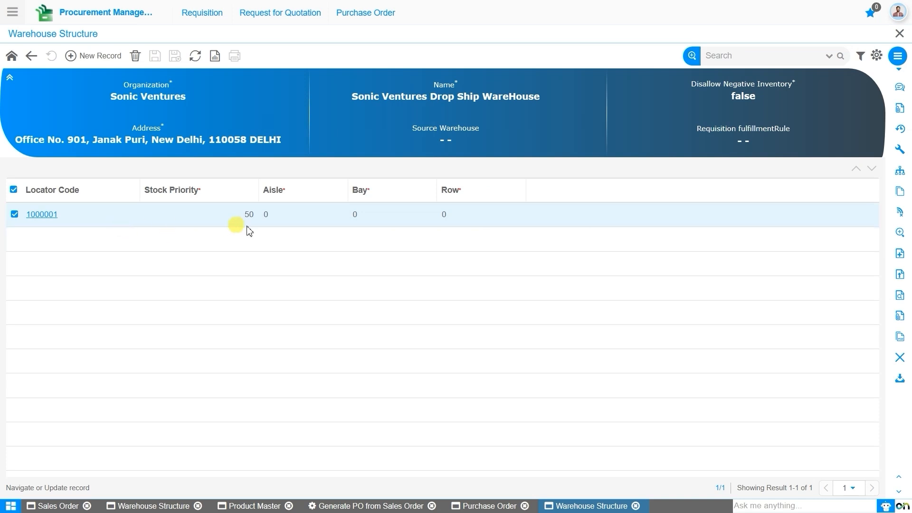
click(11, 60)
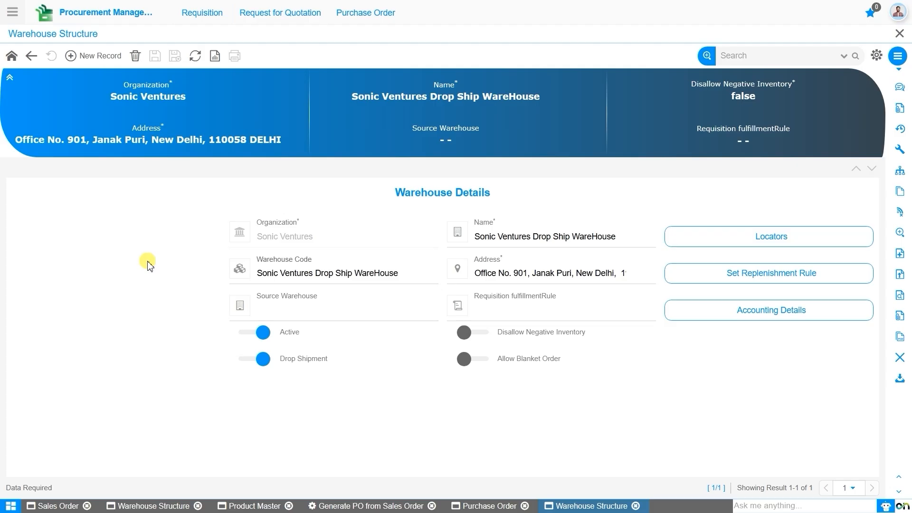
click(492, 506)
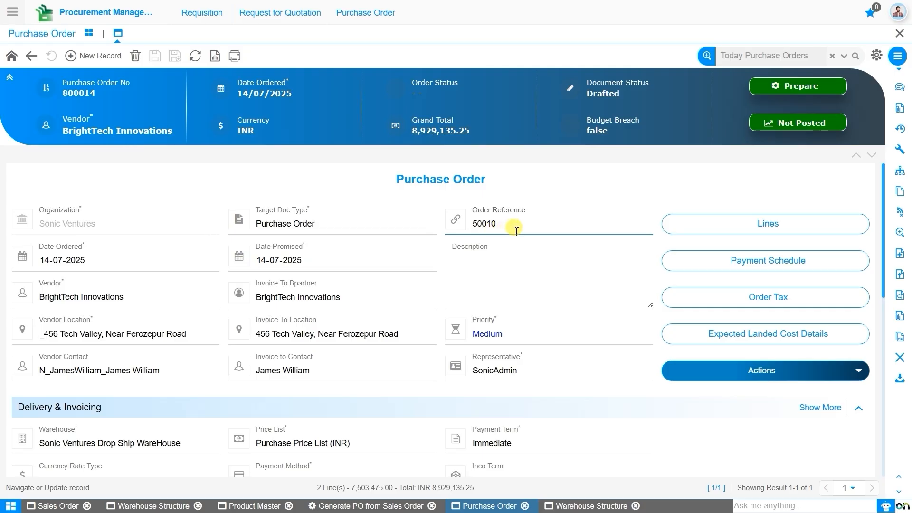
Set the purchase order's Date Promised to 15-07-2025, look over its lines and order summary, and save the record.
click(265, 261)
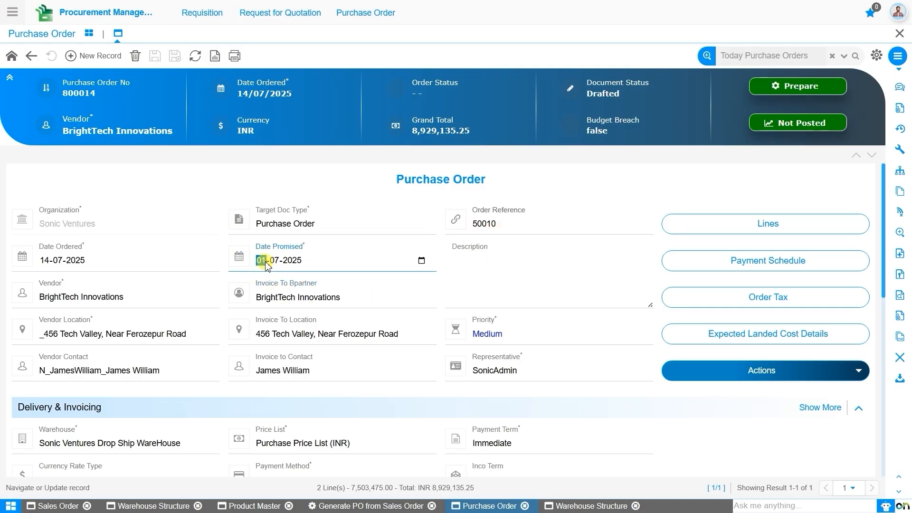
text(15)
click(514, 286)
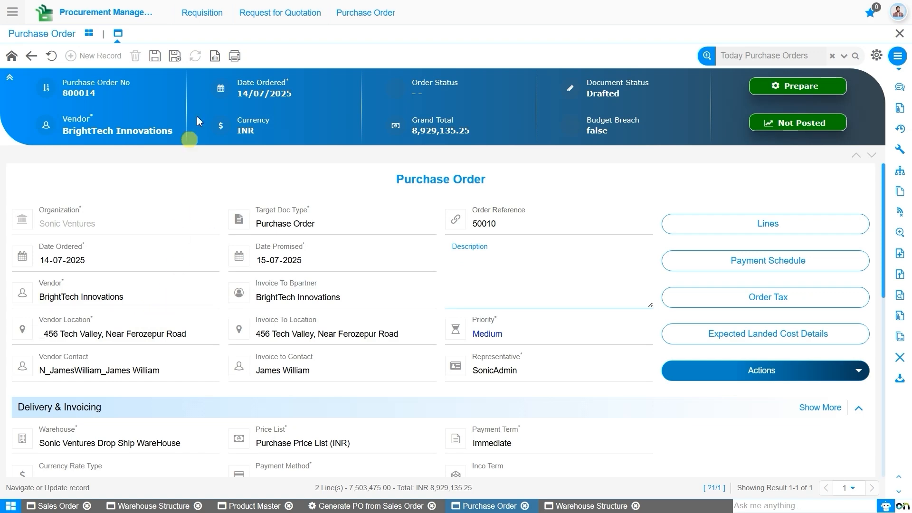
scroll(265, 288, down, 5)
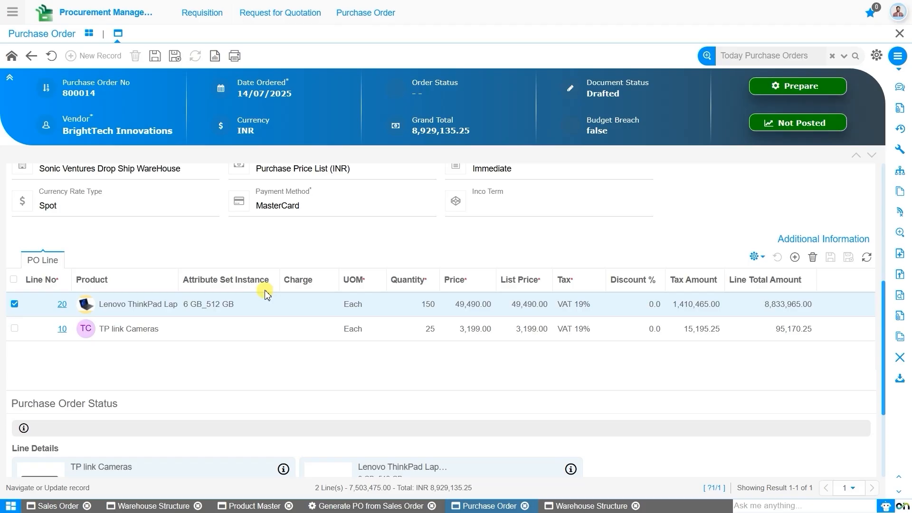
scroll(264, 293, down, 3)
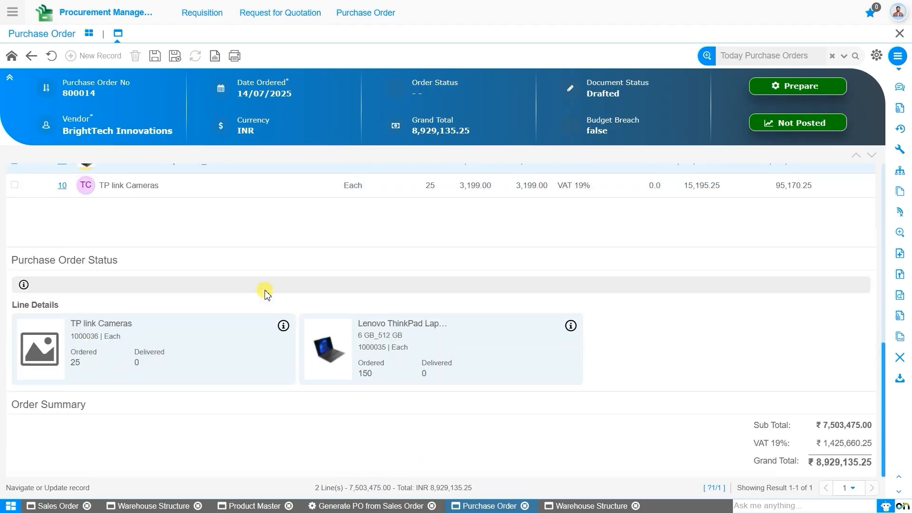
scroll(265, 293, up, 8)
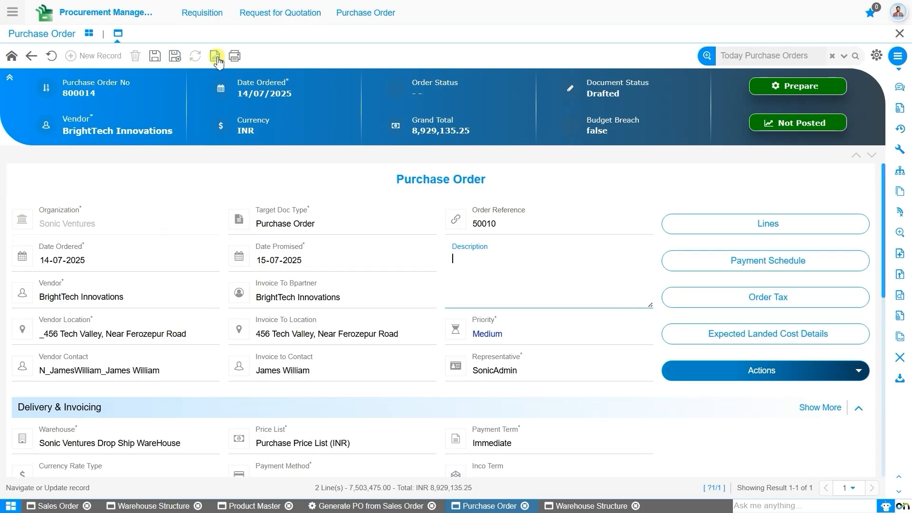
click(157, 57)
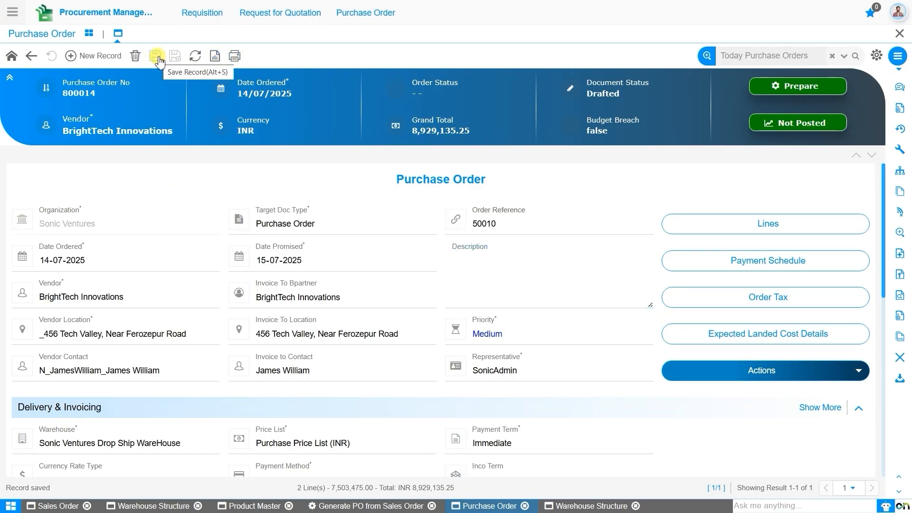
Process the BrightTech Innovations purchase order with the document action Complete.
click(797, 89)
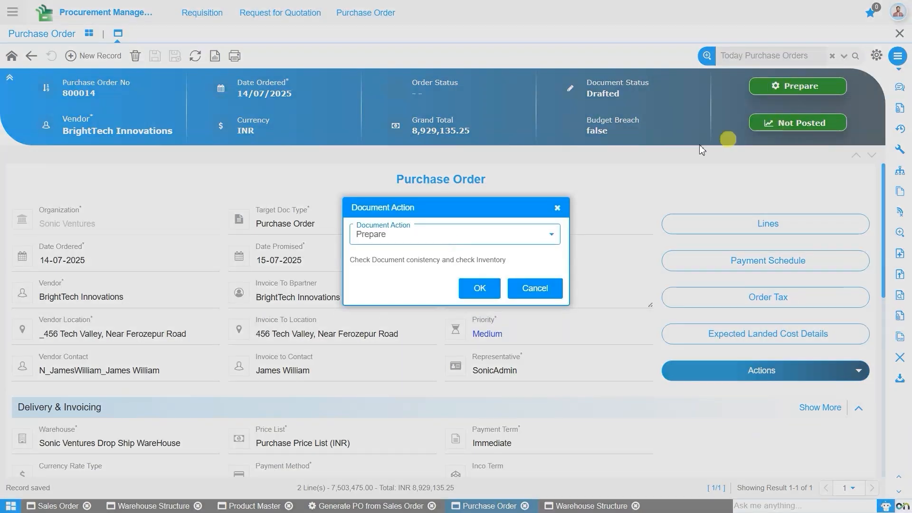
click(517, 240)
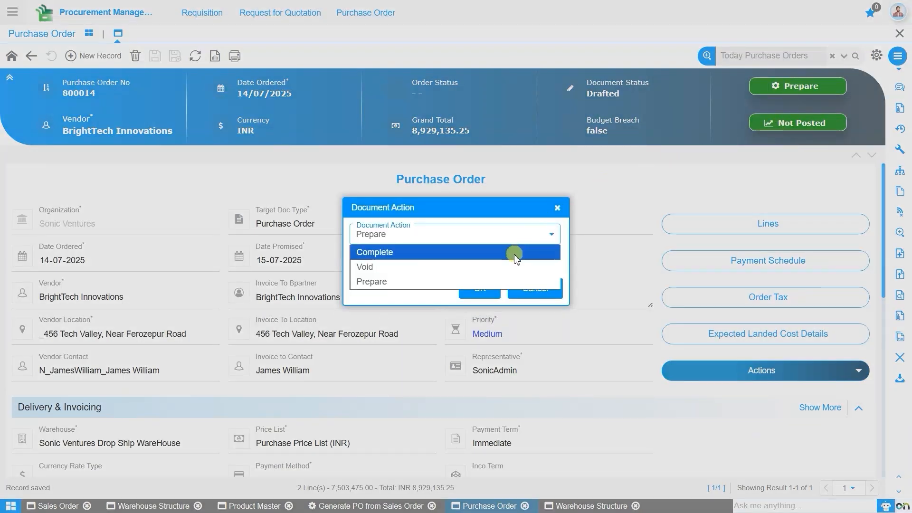
click(516, 253)
click(490, 291)
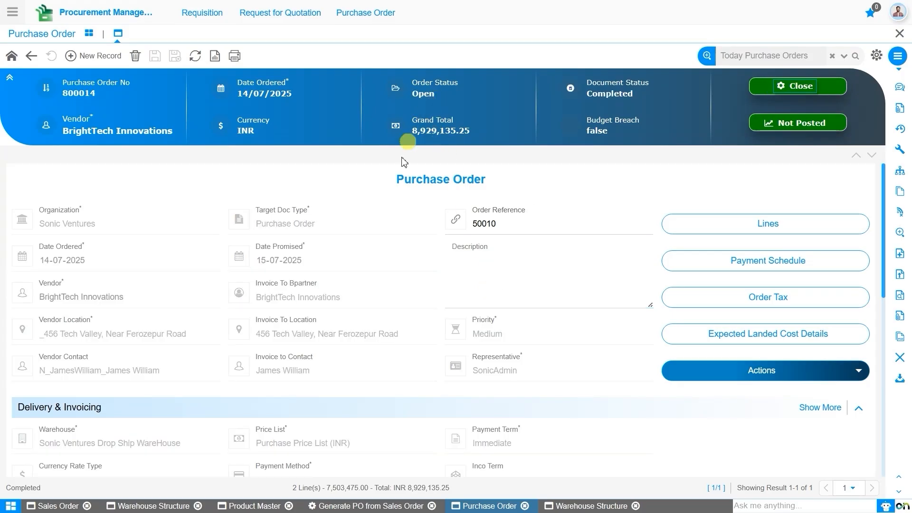
Generate the completed purchase order's printout, check the vendor, ship-to and bill-to details, and close the PDF.
click(235, 58)
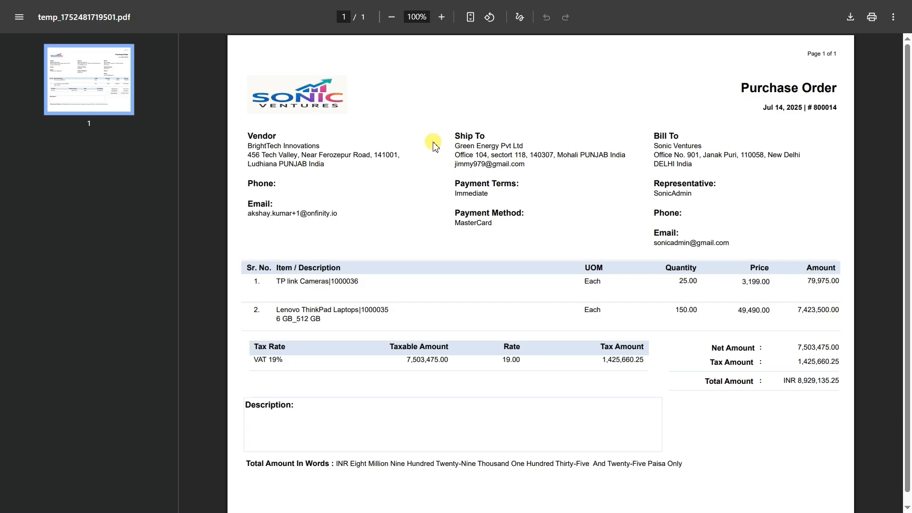
key(ctrl+w)
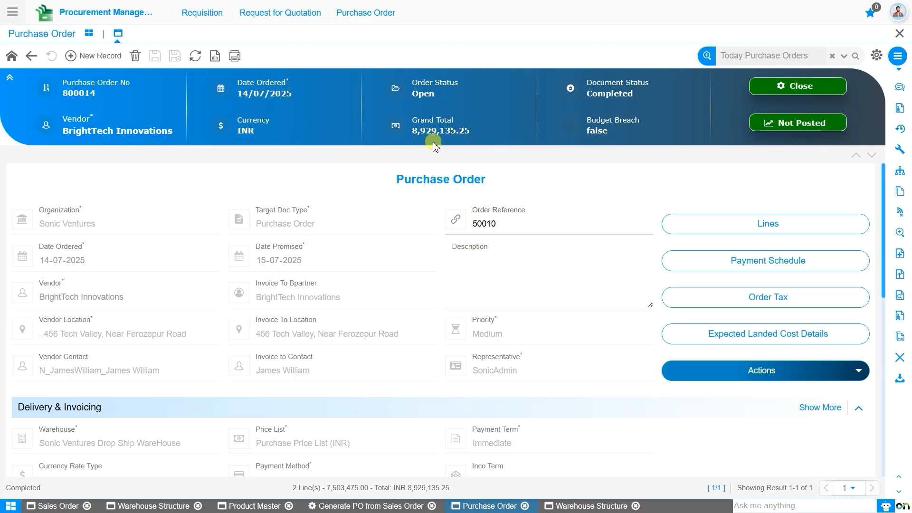
click(467, 221)
Go to the Goods Receipt Note window in the Storage Operations of Material Management.
click(9, 11)
text(goo)
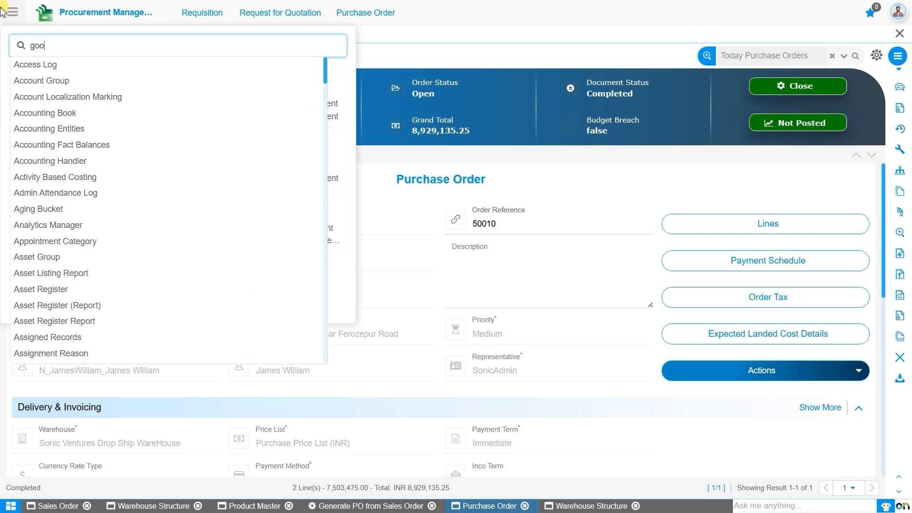
text(ds)
click(147, 76)
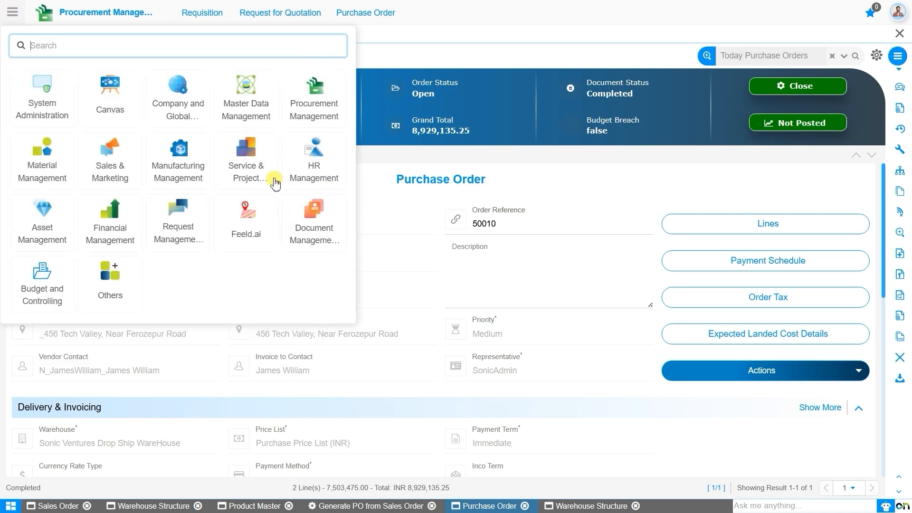
click(46, 172)
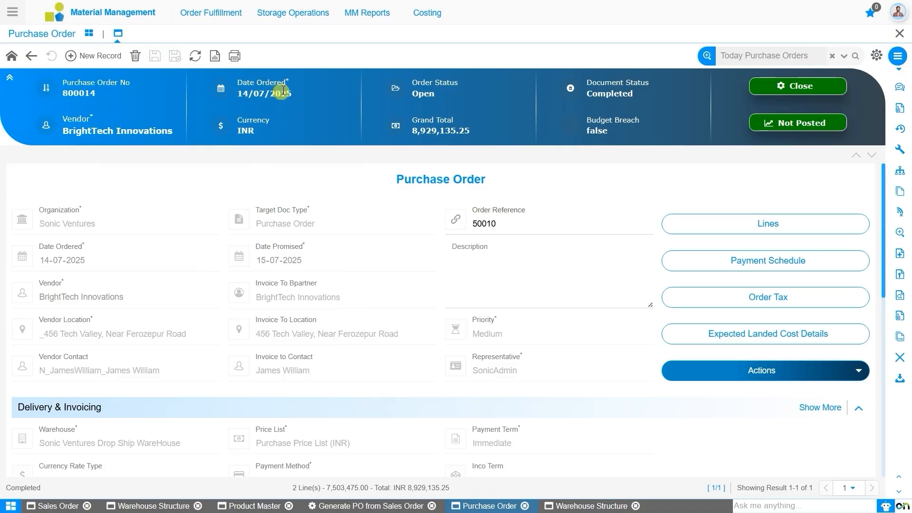
click(269, 15)
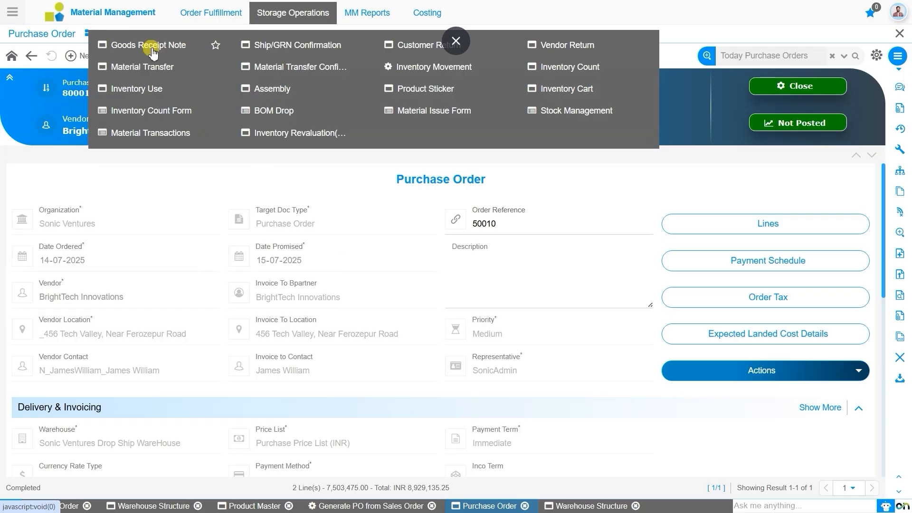
click(152, 48)
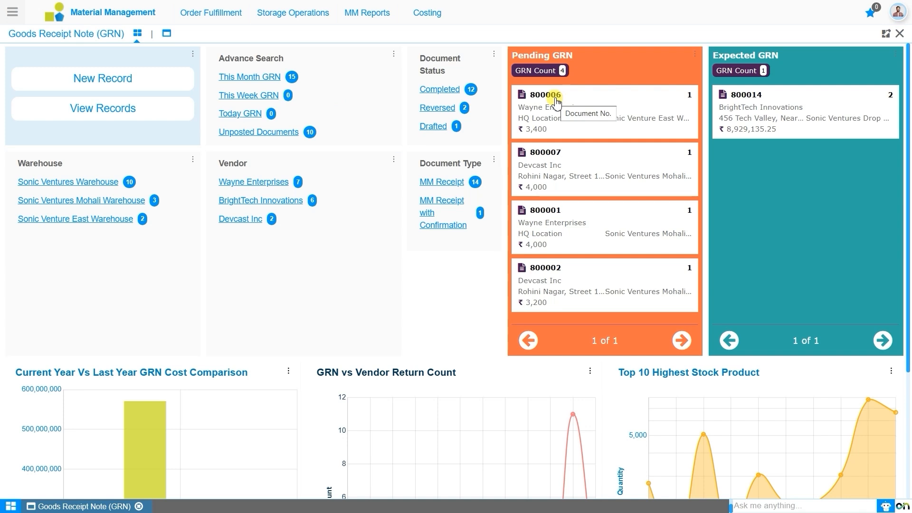
Inspect the expected BrightTech Innovations GRN, selecting its Lenovo ThinkPad Laptops and TP link Cameras lines, and return to the Expected GRN list.
click(747, 97)
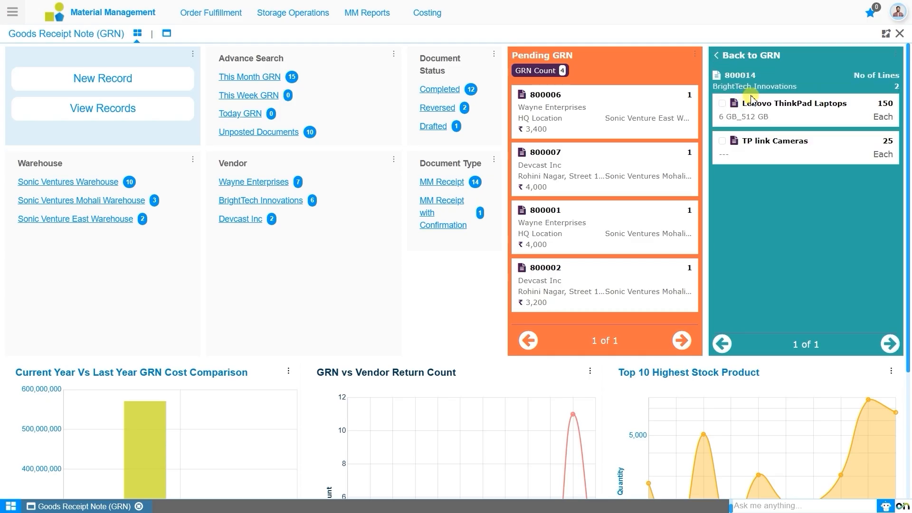
click(722, 104)
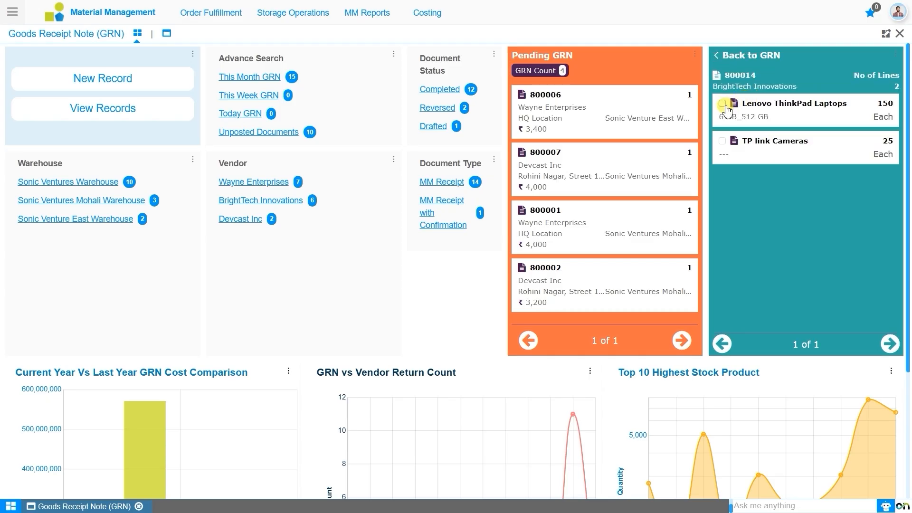
click(723, 141)
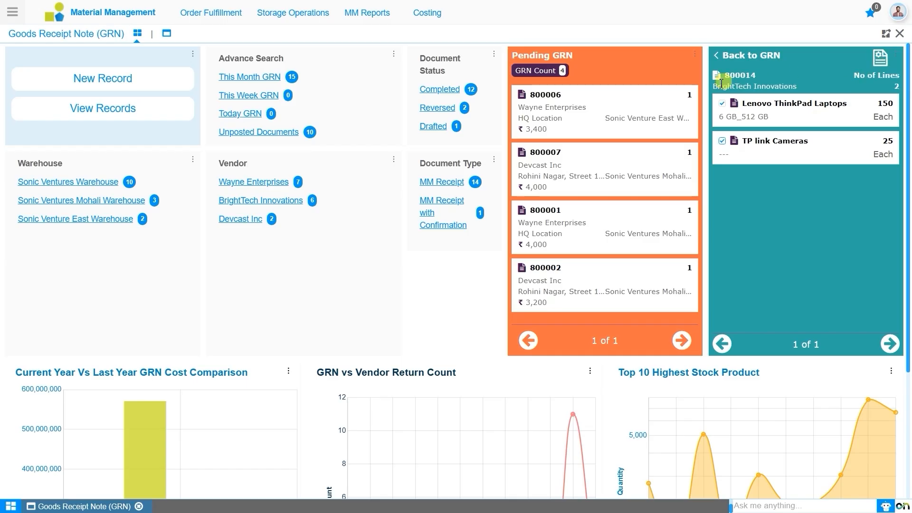
click(717, 58)
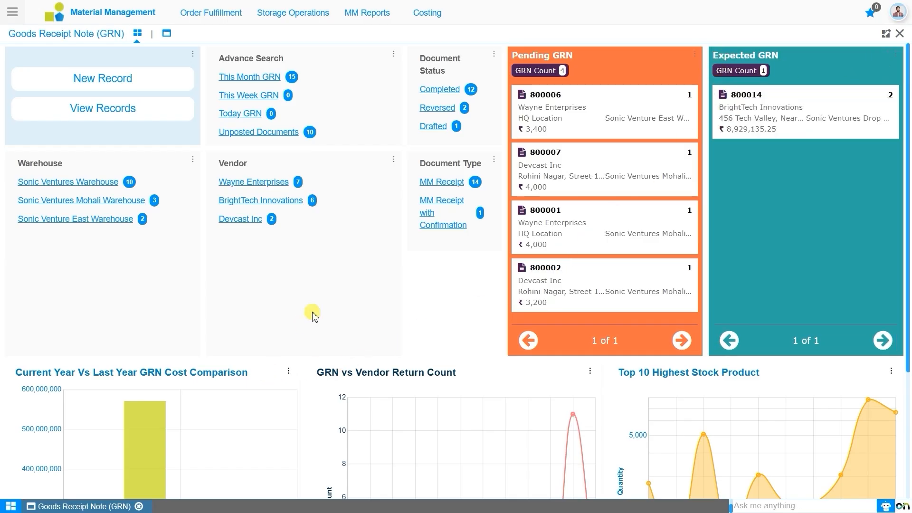
Review the GRN dashboard charts for yearly cost comparison, vendor return count and highest stock products.
scroll(312, 318, down, 3)
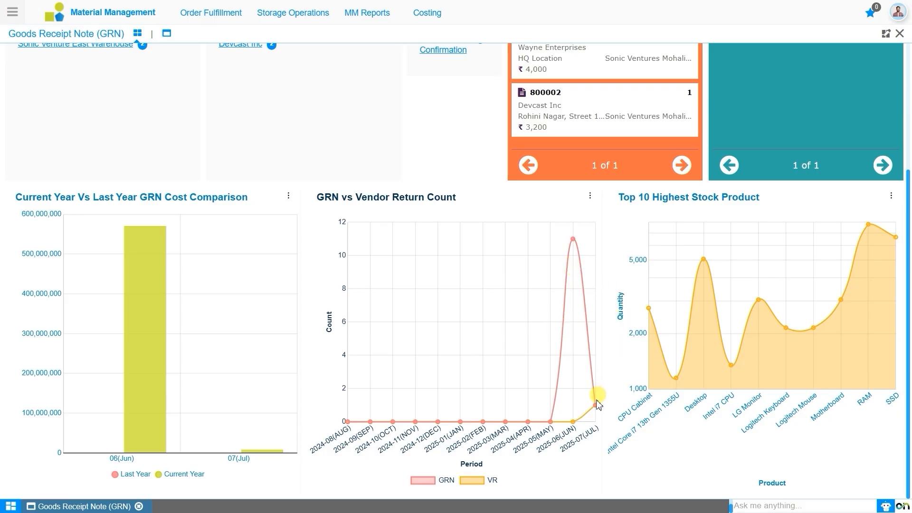
mouse_move(596, 408)
scroll(657, 322, up, 3)
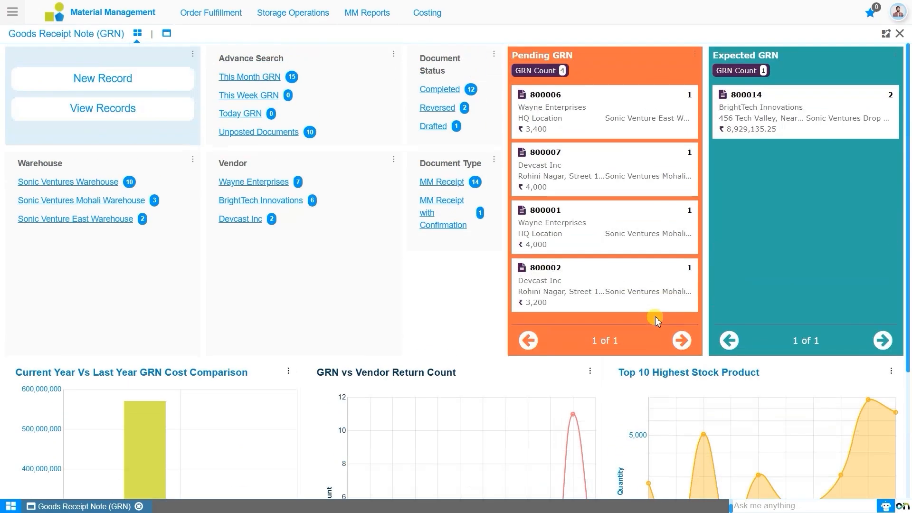
Create a new goods receipt note with document type MM Receipt and movement date 15-07-2025.
click(140, 84)
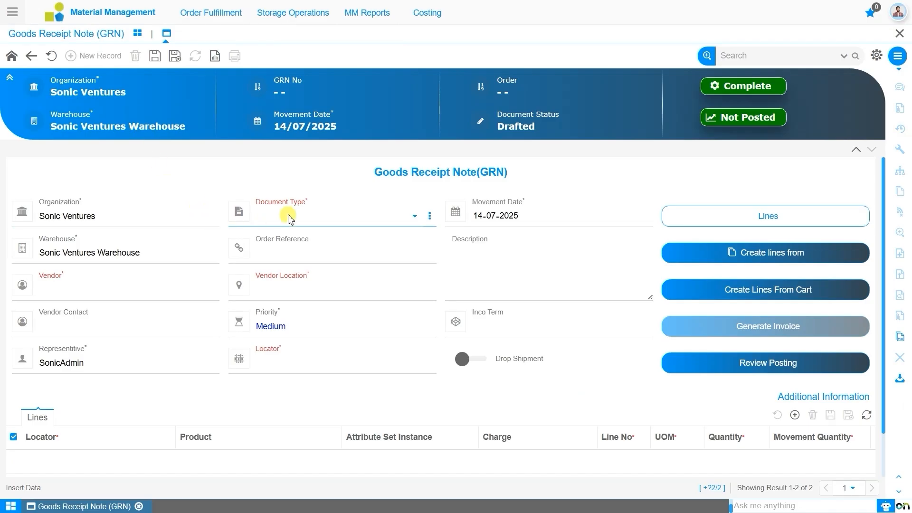
click(313, 224)
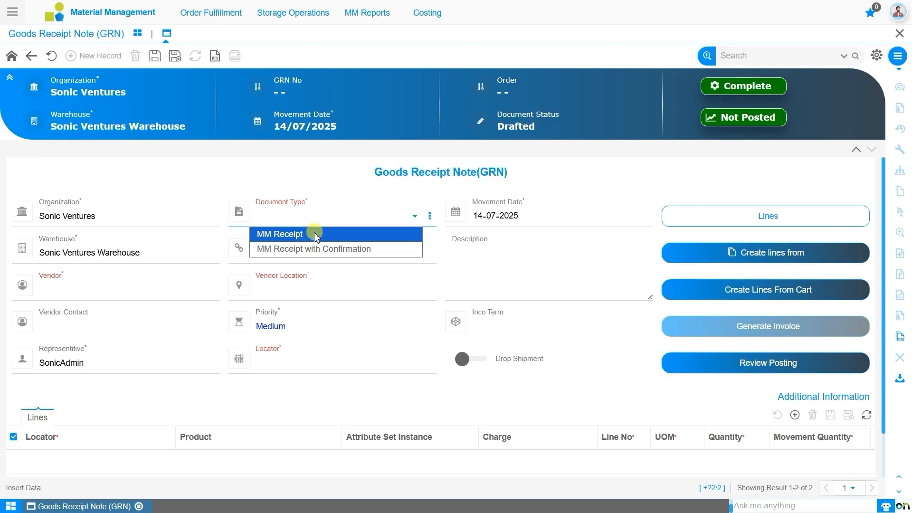
click(315, 235)
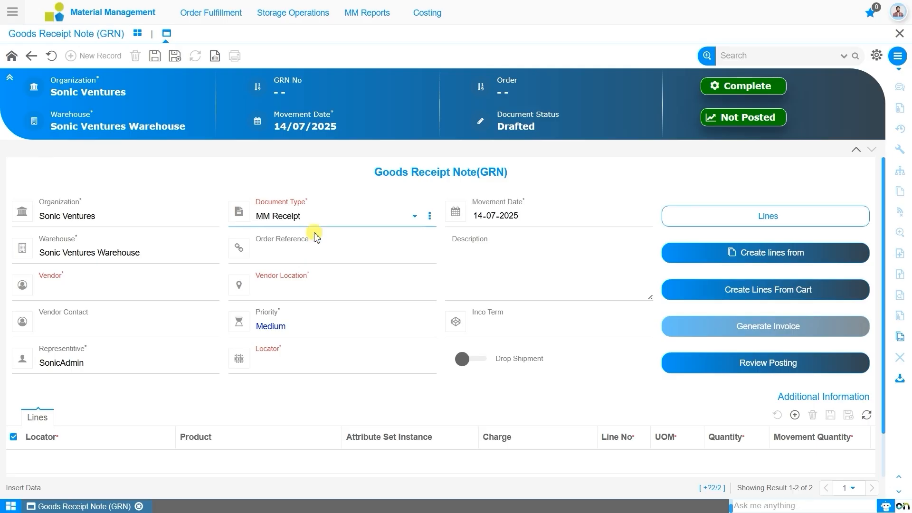
click(477, 223)
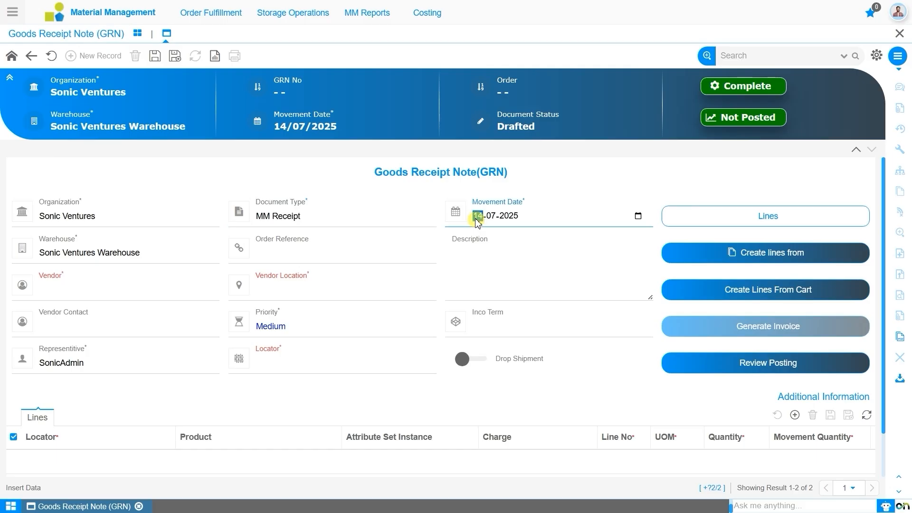
text(15)
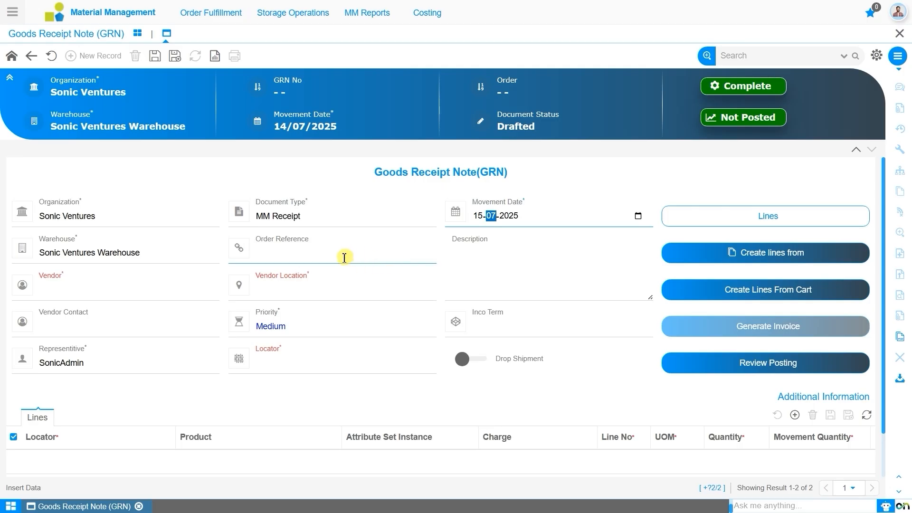
Enable Drop Shipment on the goods receipt note and set its warehouse to Sonic Ventures Drop Ship WareHouse.
click(159, 260)
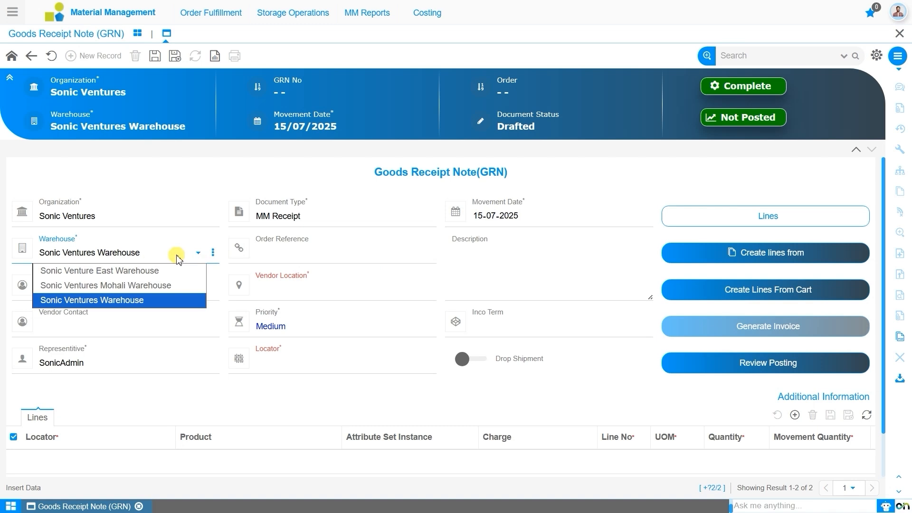
click(490, 359)
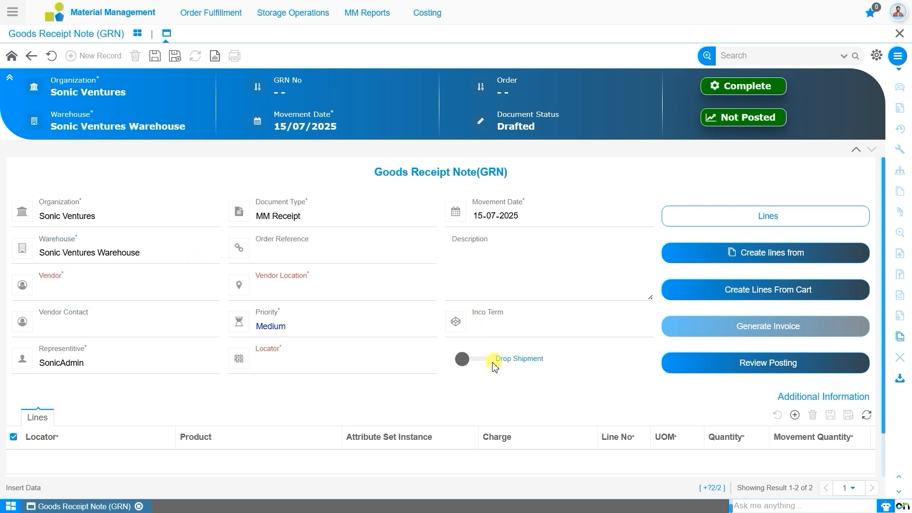
click(479, 359)
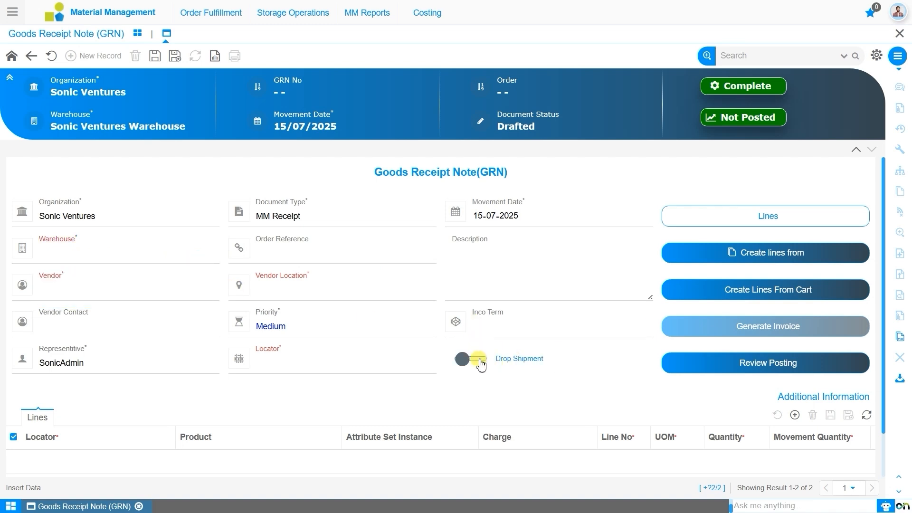
click(161, 255)
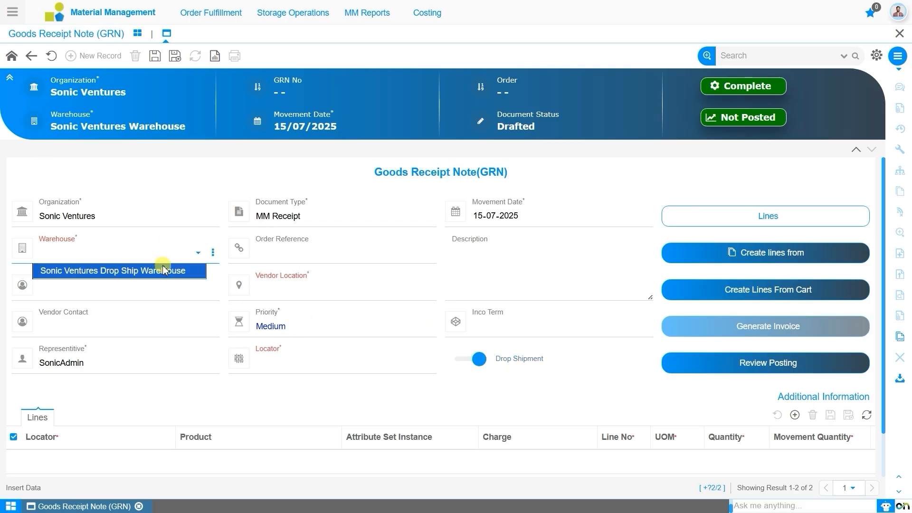
click(162, 269)
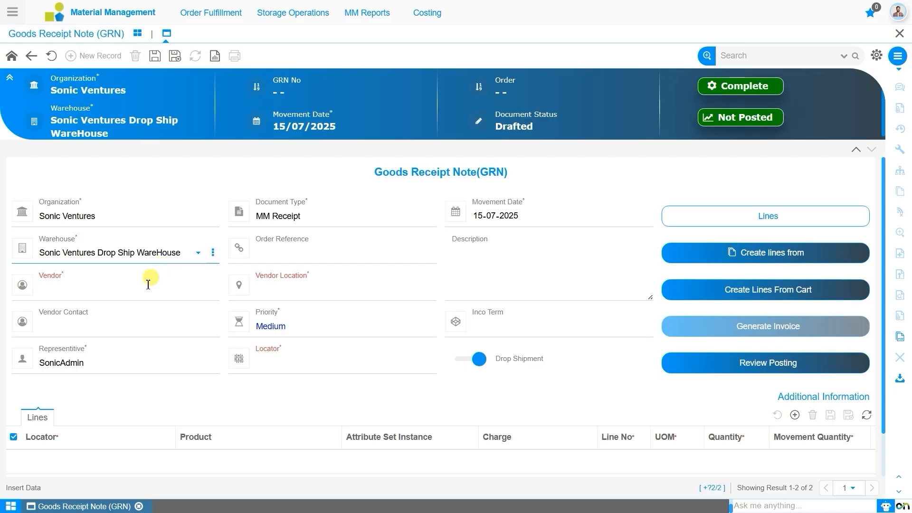
Set the goods receipt note's vendor to BrightTech Innovations and locator to Sonic Ventures Drop Ship WareHouse_1, and save the record.
click(148, 285)
text(br)
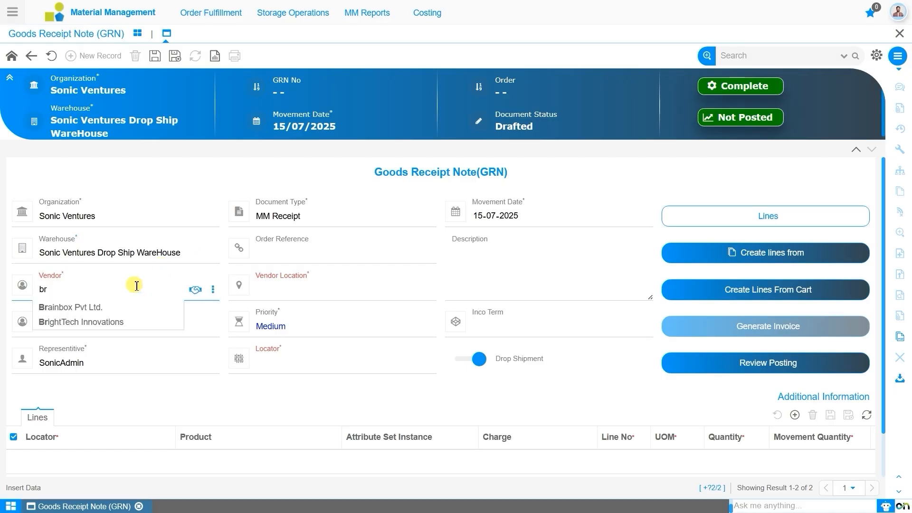
key(Down)
key(Down)
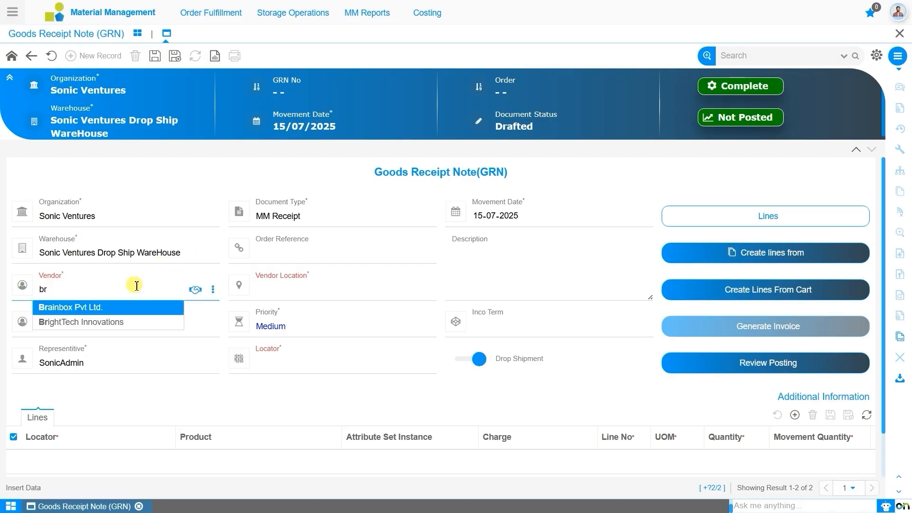
key(Return)
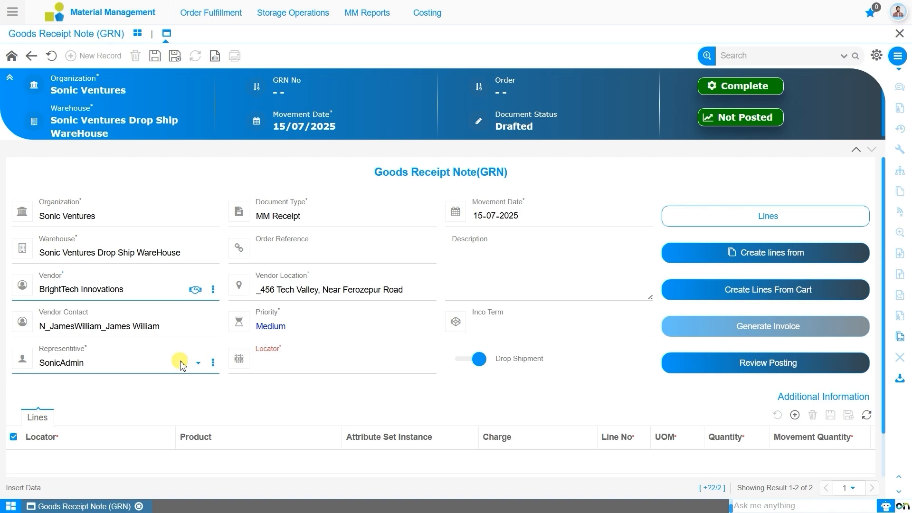
click(300, 370)
click(304, 379)
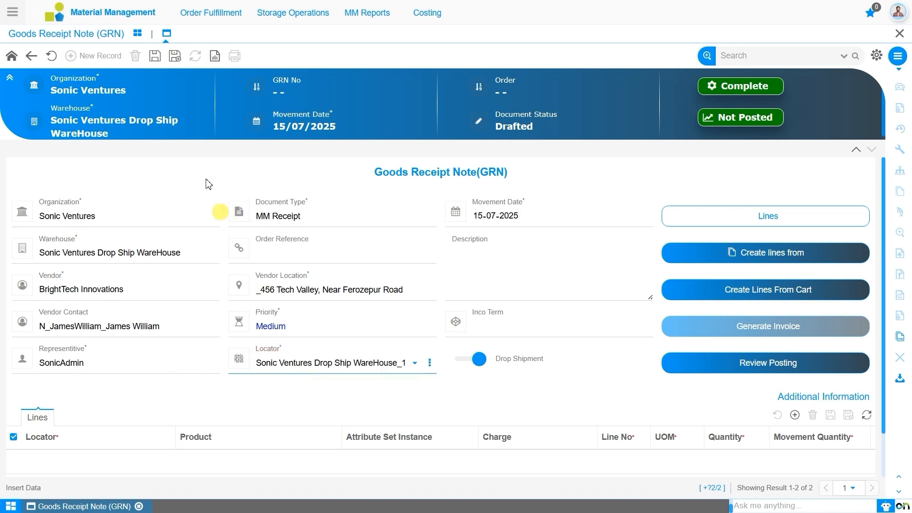
click(156, 57)
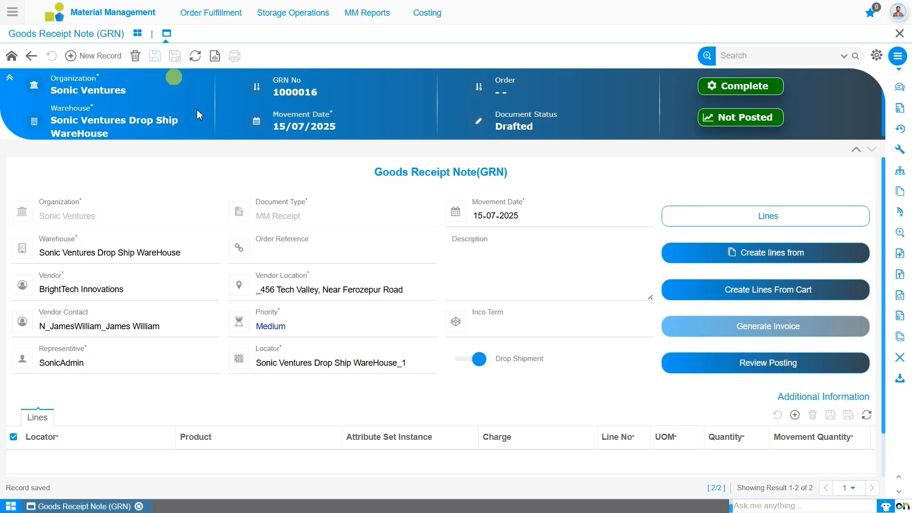
Create the receipt lines from the BrightTech Innovations purchase order dated 14/07/2025, including both TP link Cameras and Lenovo ThinkPad Laptops.
click(759, 261)
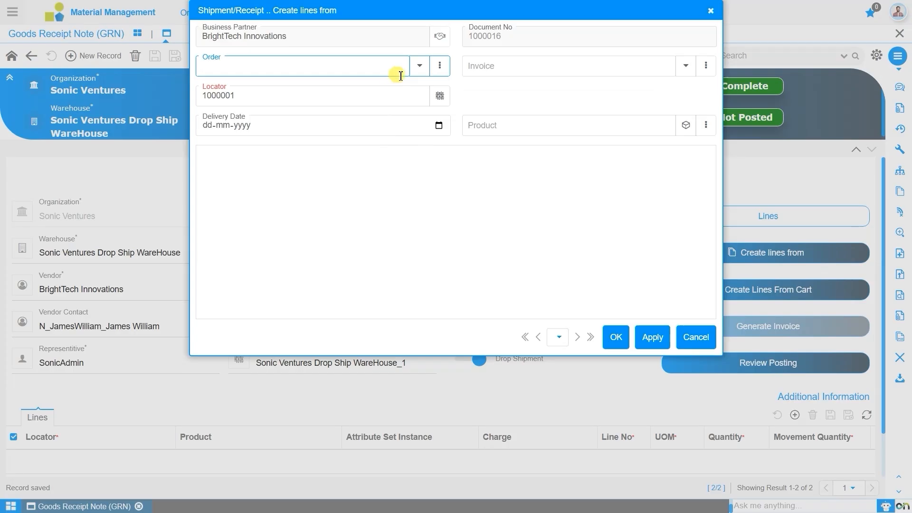
click(419, 66)
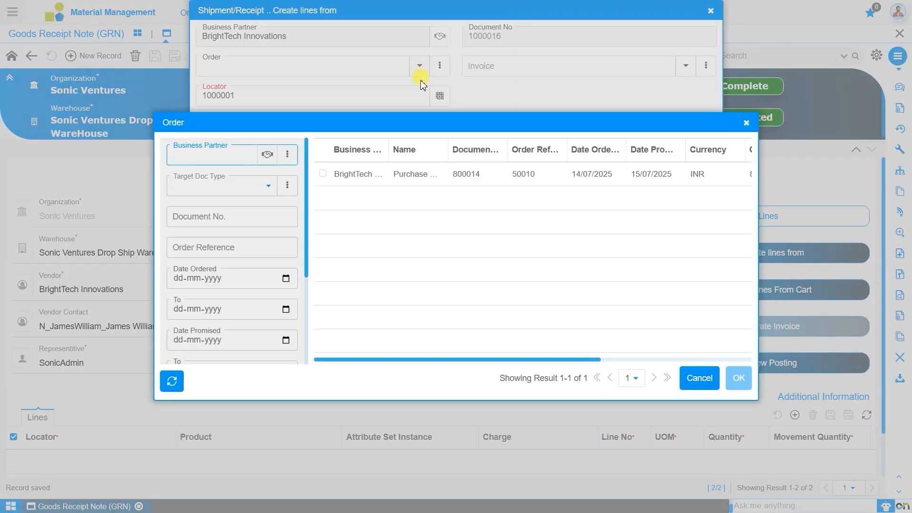
click(412, 179)
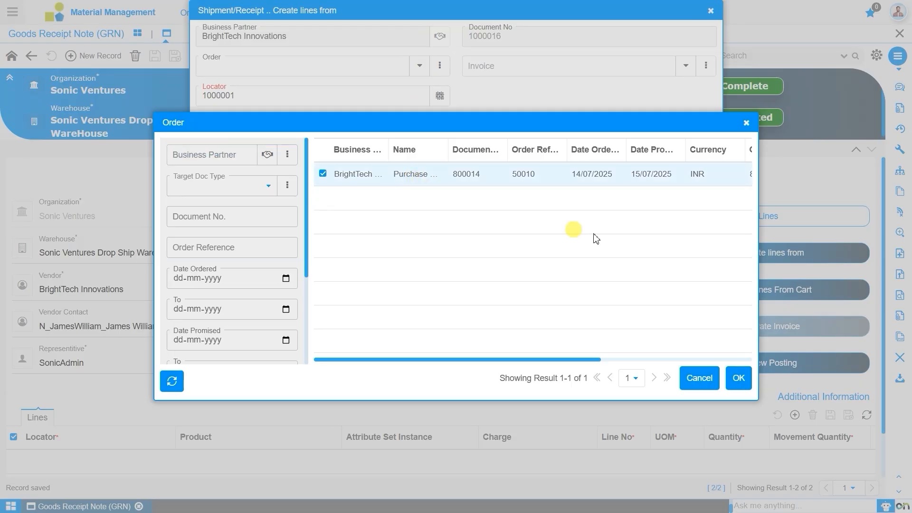
click(739, 379)
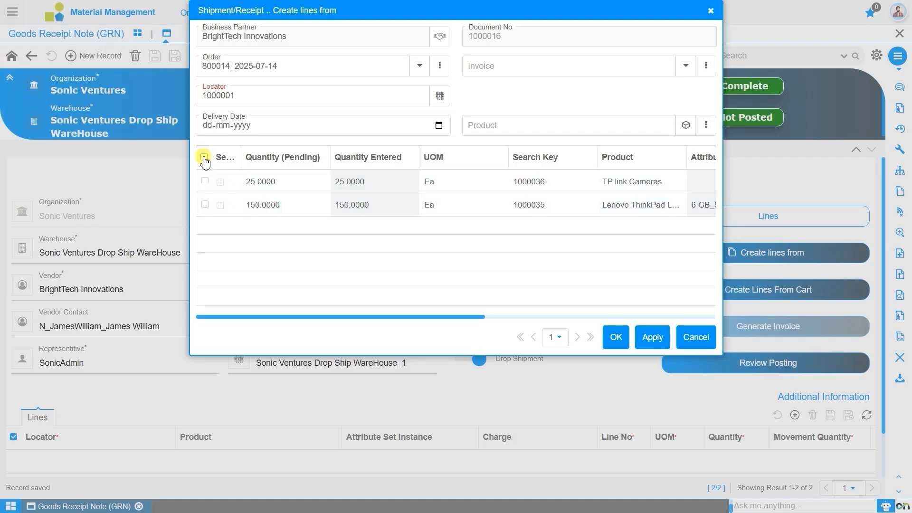
click(204, 158)
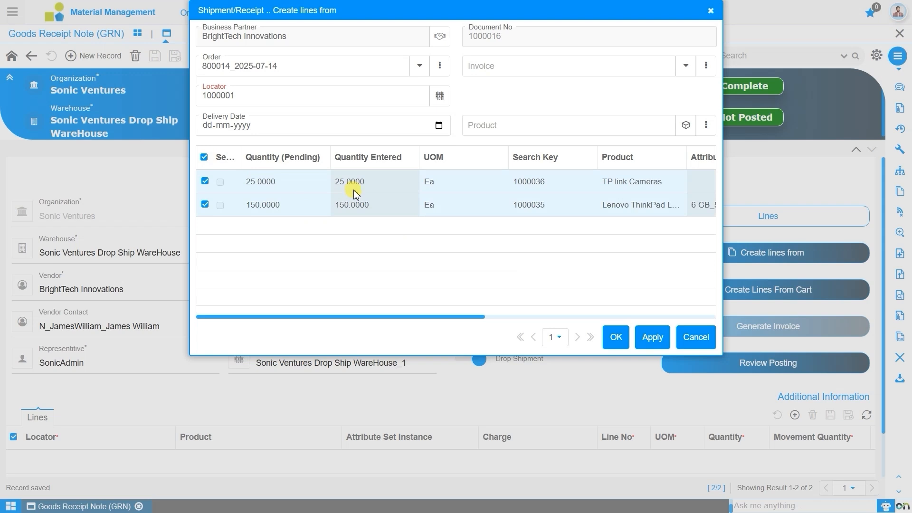
click(620, 341)
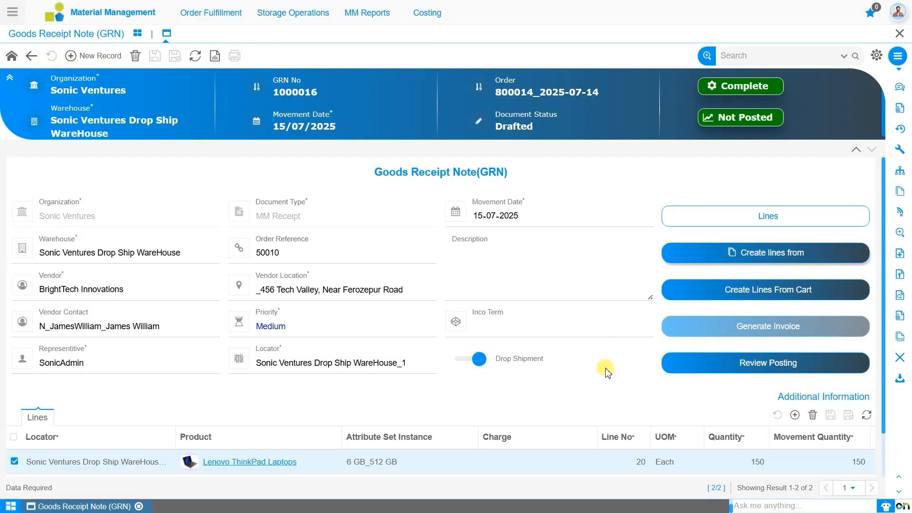
Inspect the goods receipt note's lines and the Lenovo ThinkPad Laptops line's Drop Shipment setting, and return to the header.
click(786, 221)
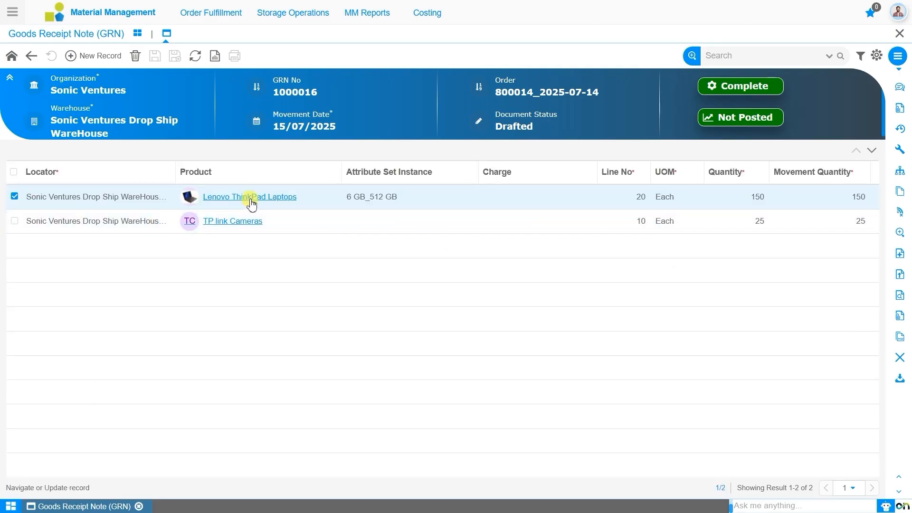
double_click(251, 202)
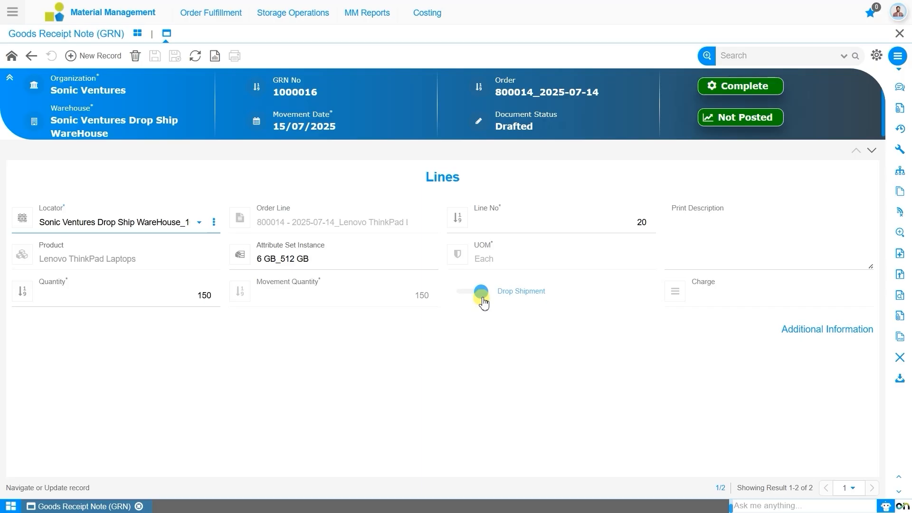
click(11, 57)
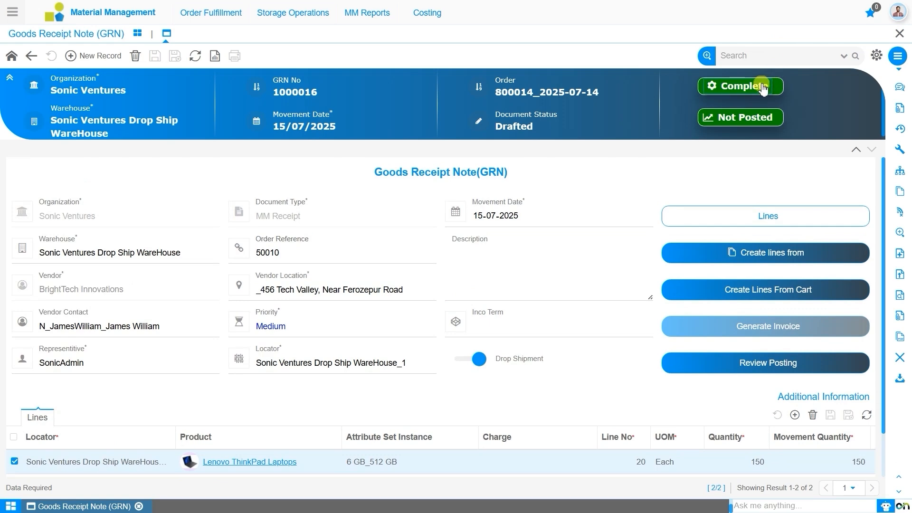
Complete the goods receipt note and highlight the generated shipment's number in the status message.
click(763, 87)
click(469, 291)
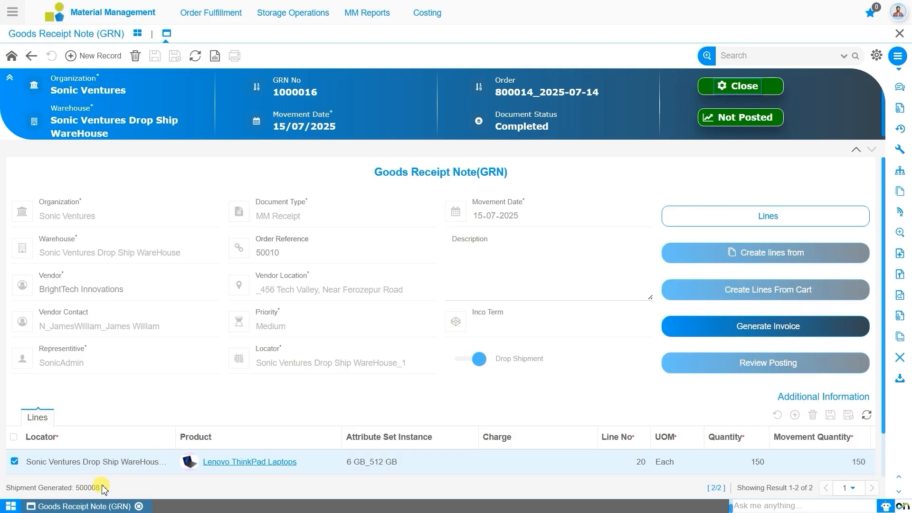
drag(101, 489, 79, 490)
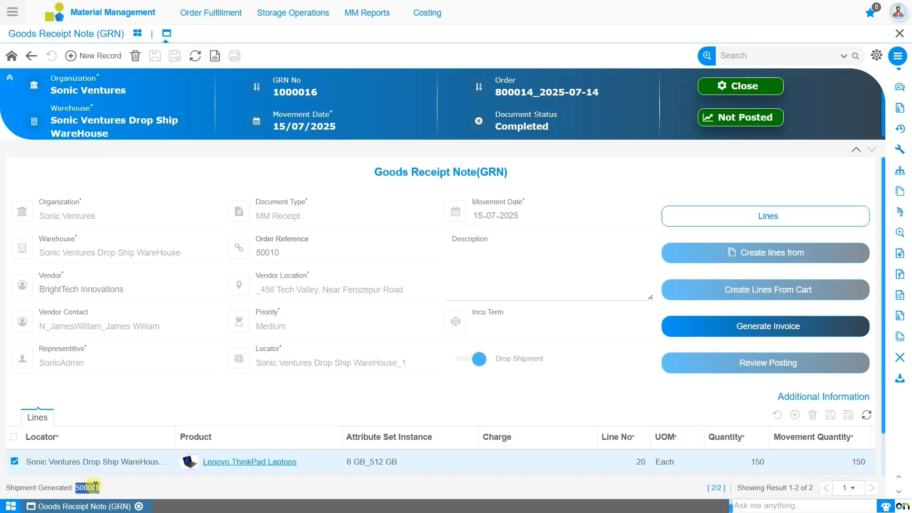
Open Delivery Order and review its dashboard charts for delivery orders versus customer returns and highest stock products.
click(217, 20)
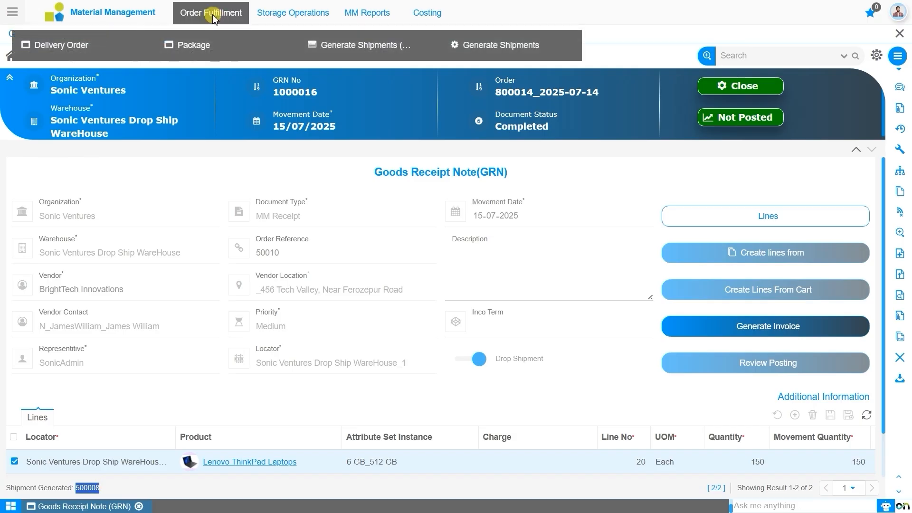
click(60, 47)
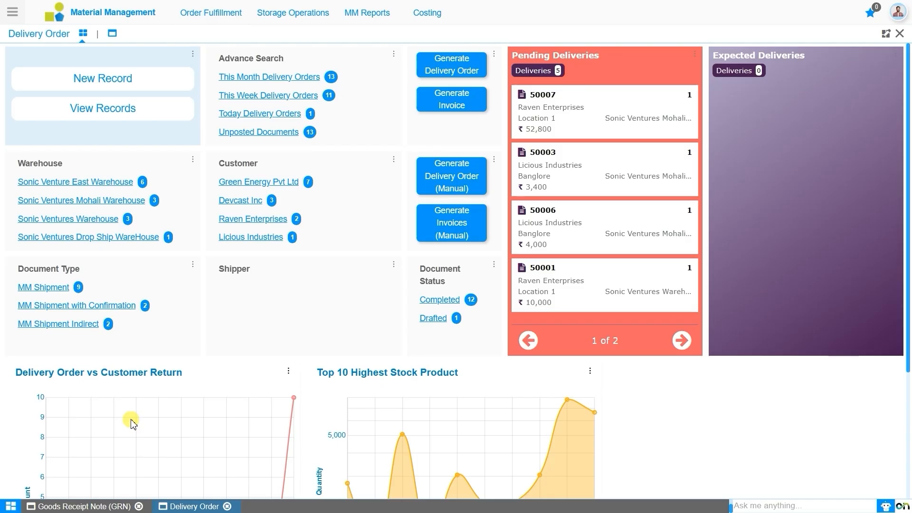
scroll(133, 423, down, 4)
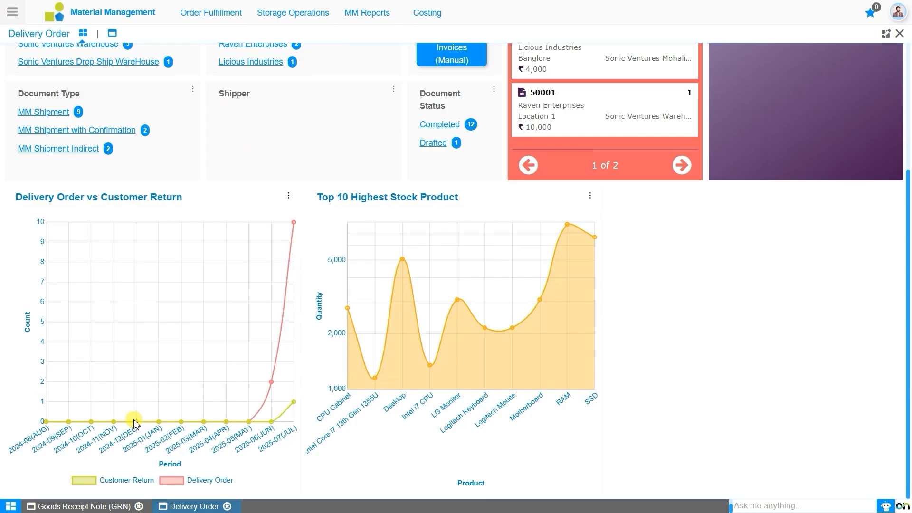
scroll(134, 423, up, 4)
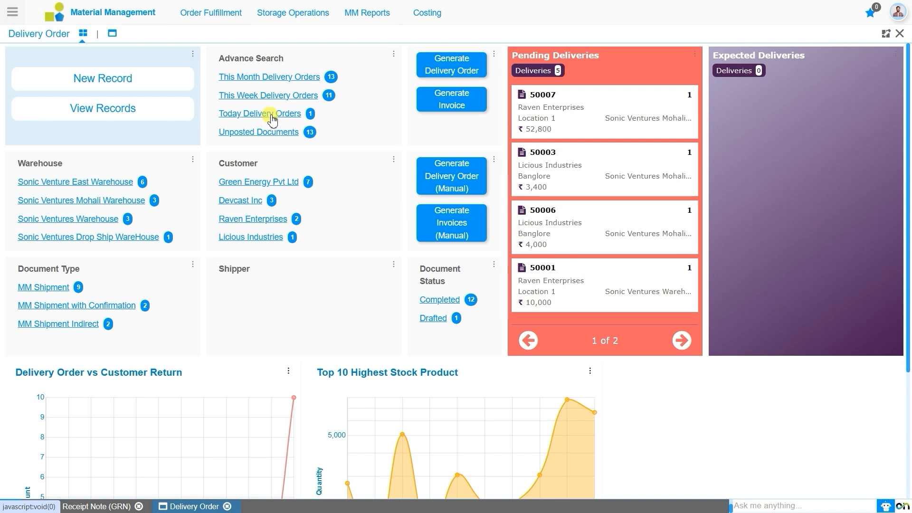
Open today's Green Energy Pvt Ltd delivery order and examine its header, shipment details and product lines.
click(272, 120)
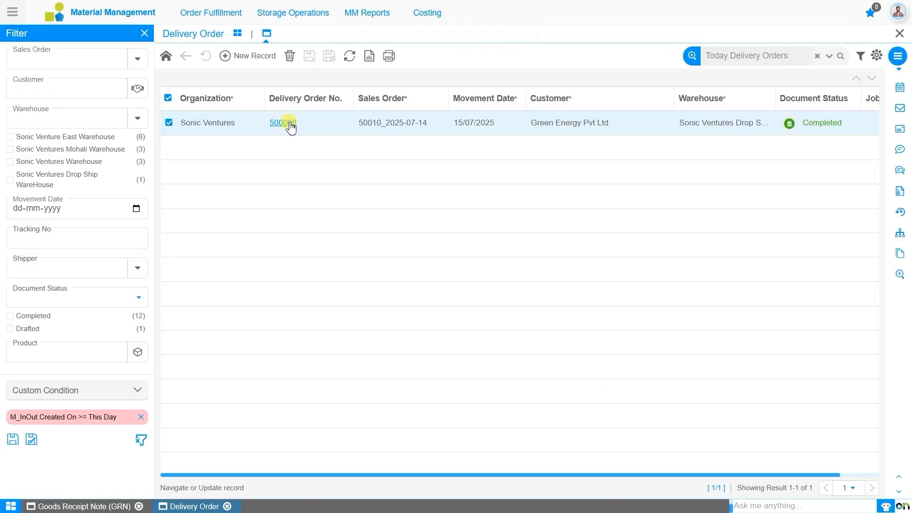
click(290, 125)
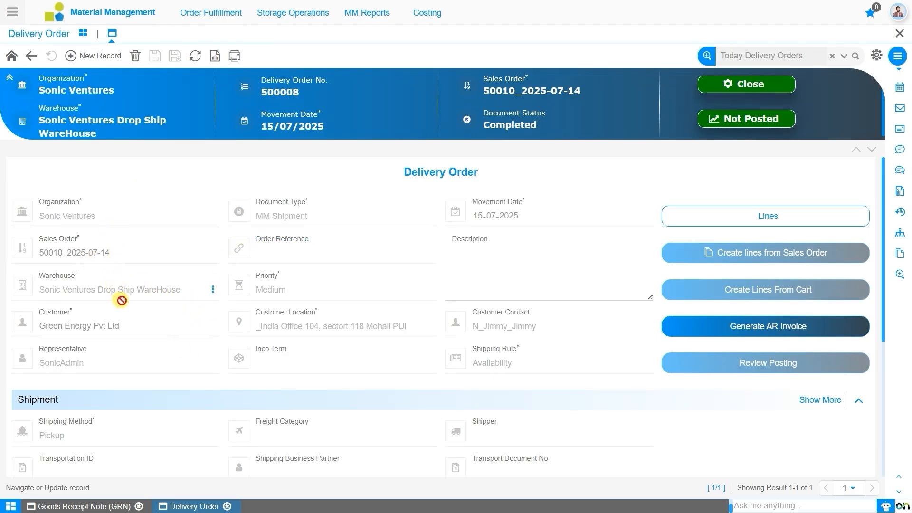
scroll(122, 301, down, 5)
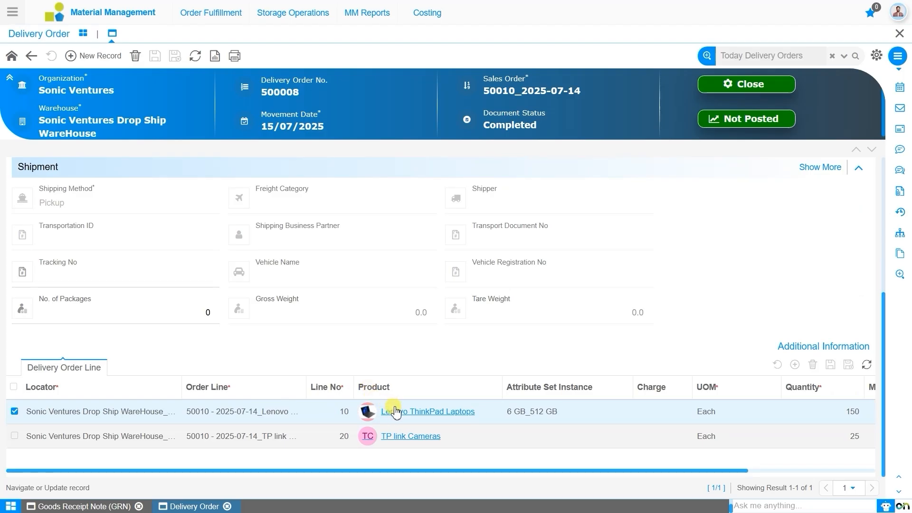
scroll(395, 411, up, 5)
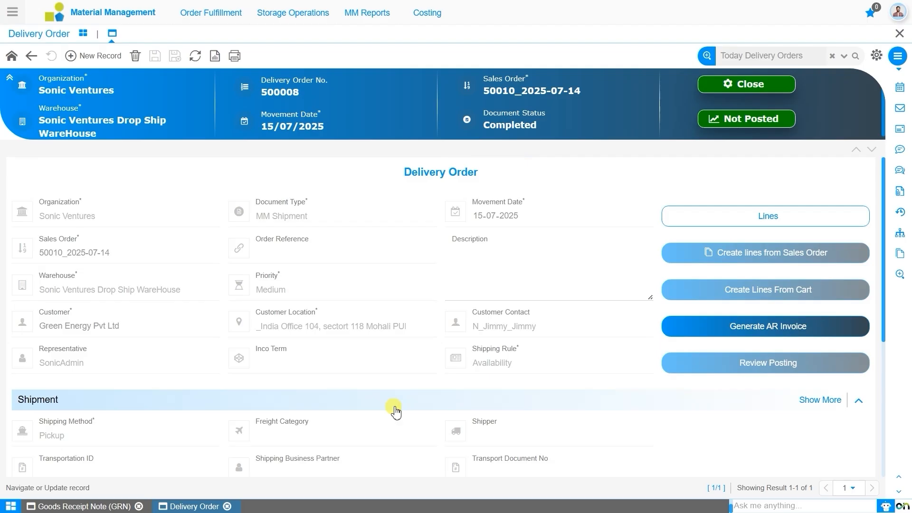